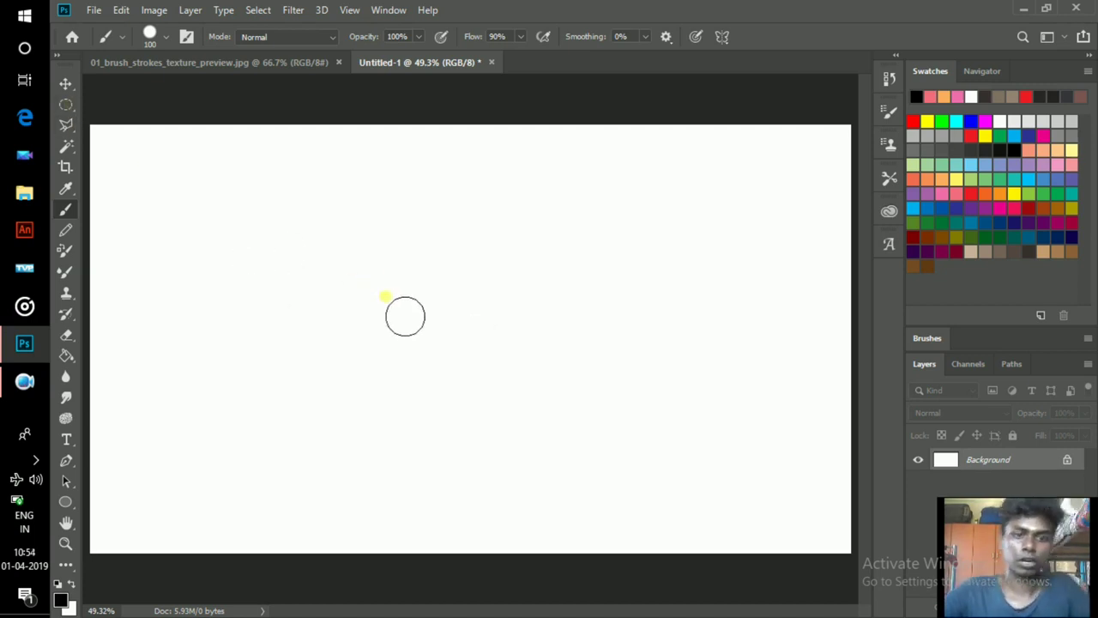
# - Select the Elliptical Marquee tool in the toolbar
pyautogui.click(69, 105)
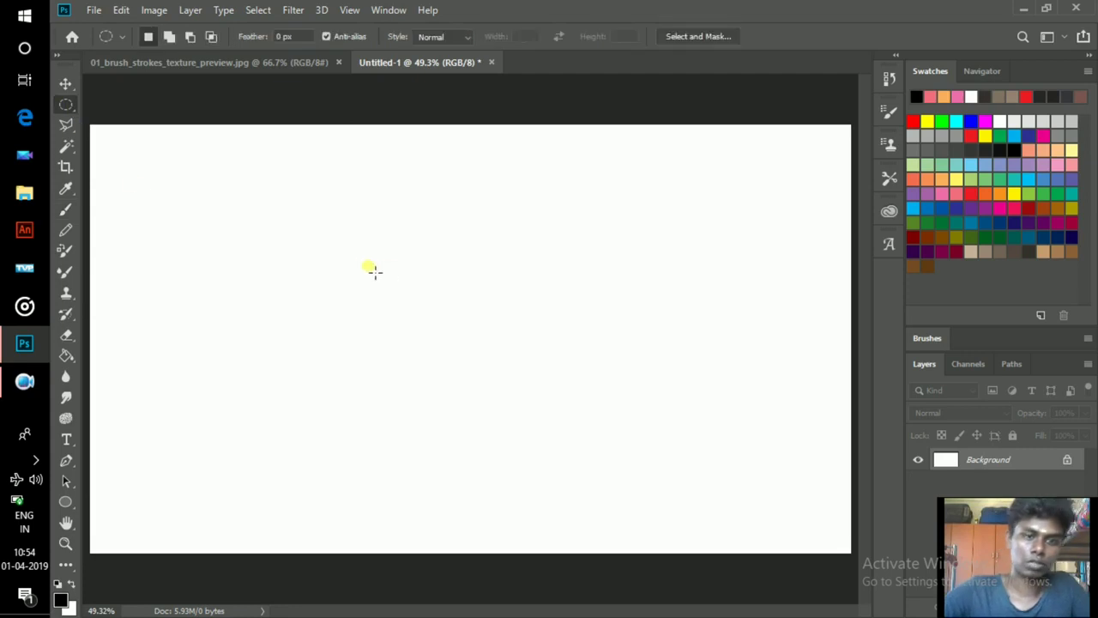
# - Draw a circular selection near the canvas centre and feather it by 70 pixels
pyautogui.moveTo(387, 275); pyautogui.dragTo(731, 484)
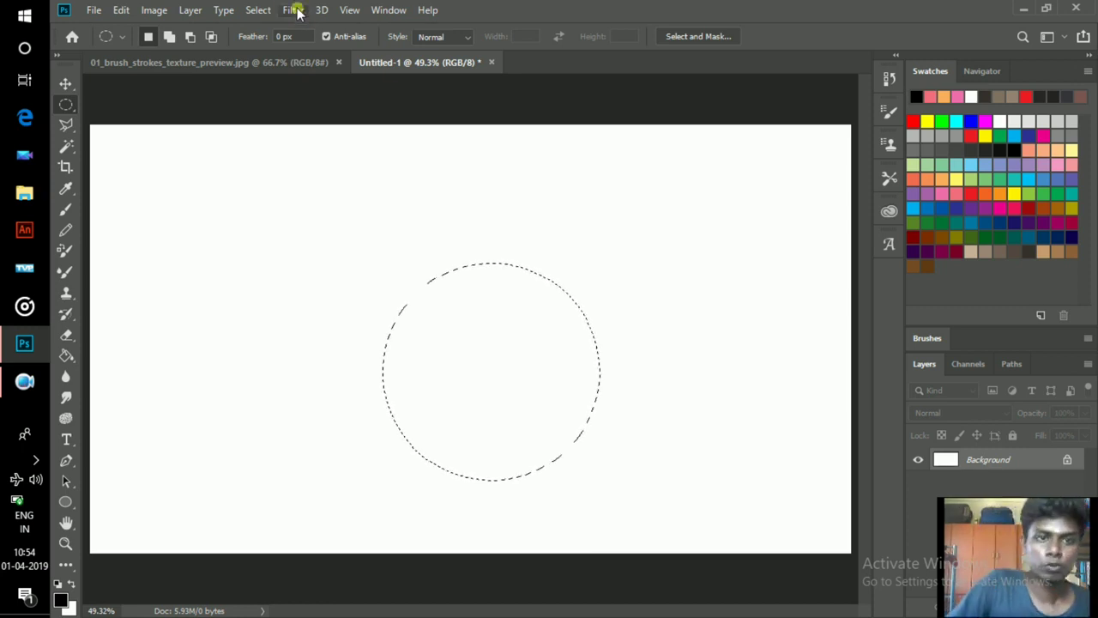
pyautogui.click(259, 10)
pyautogui.moveTo(392, 238)
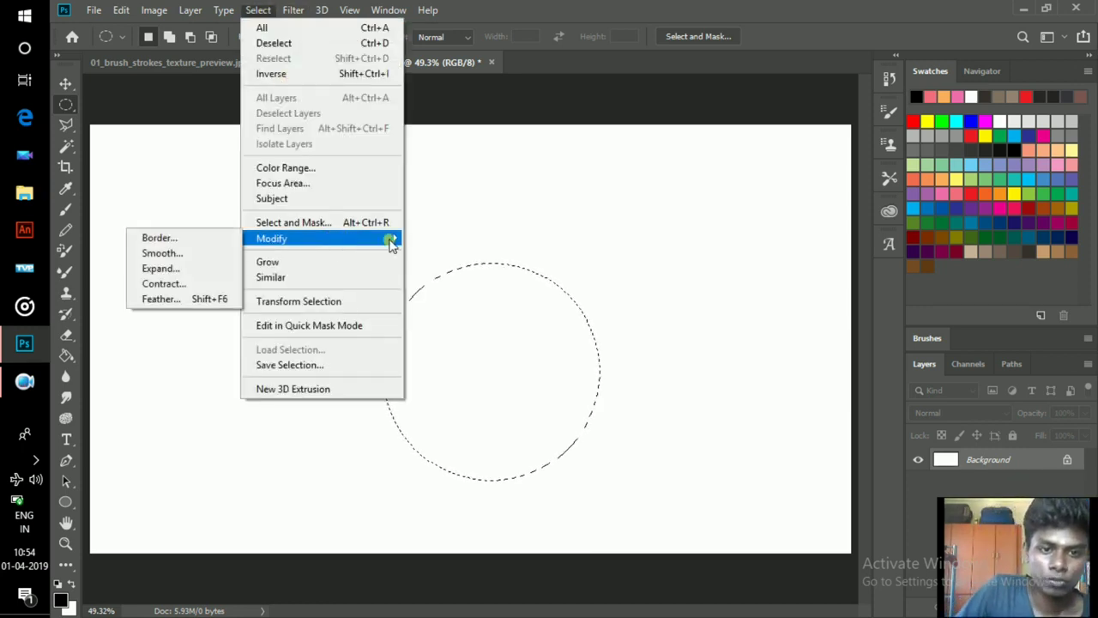
pyautogui.click(213, 299)
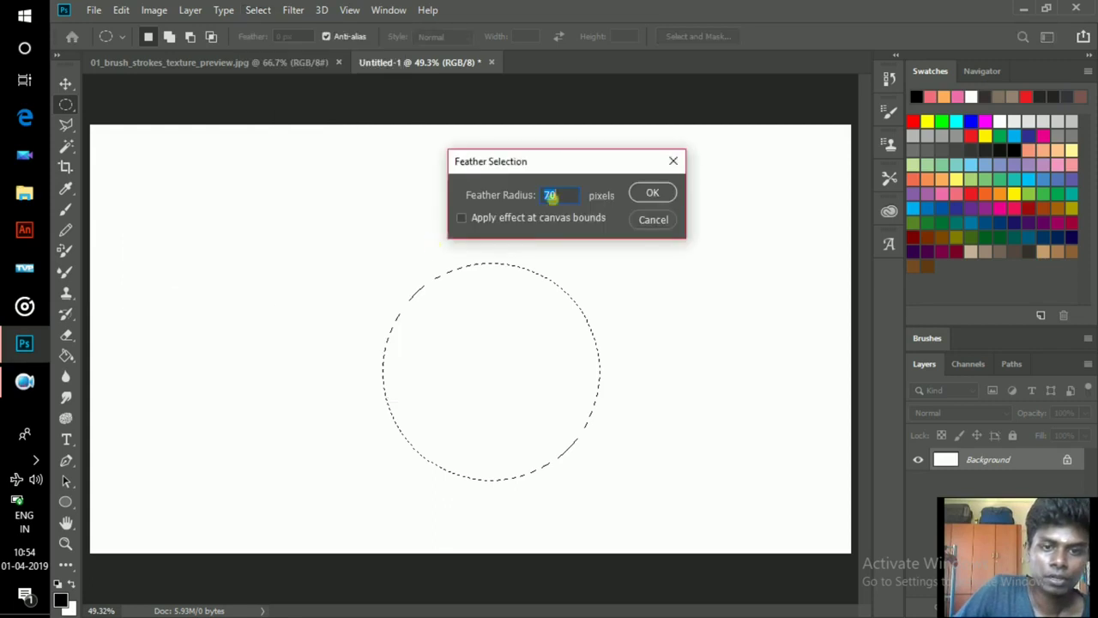
pyautogui.click(650, 191)
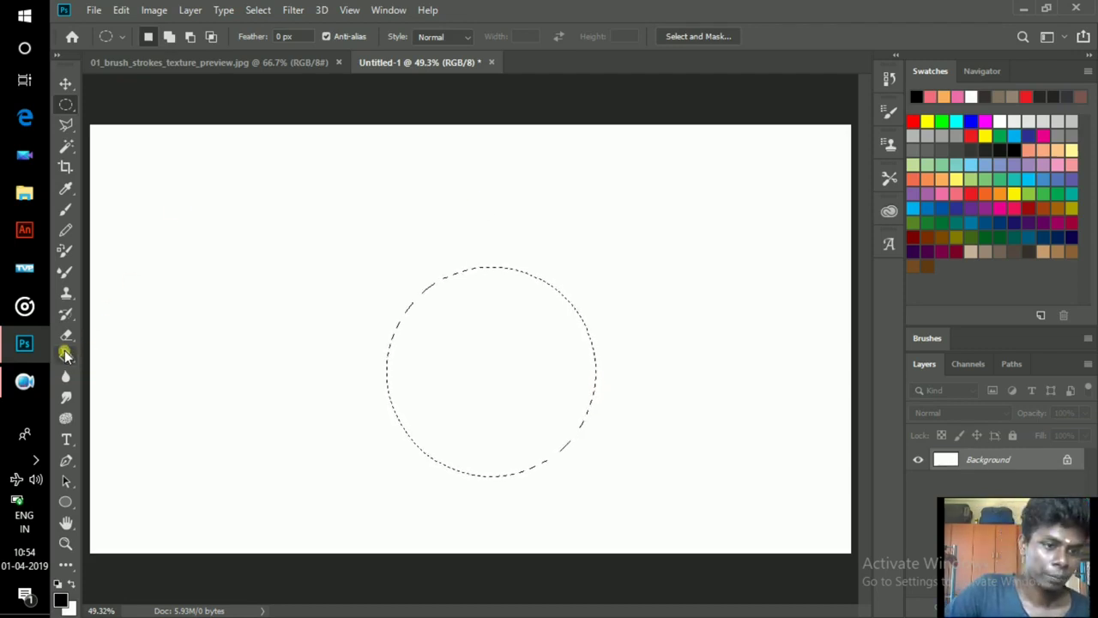
pyautogui.click(67, 356)
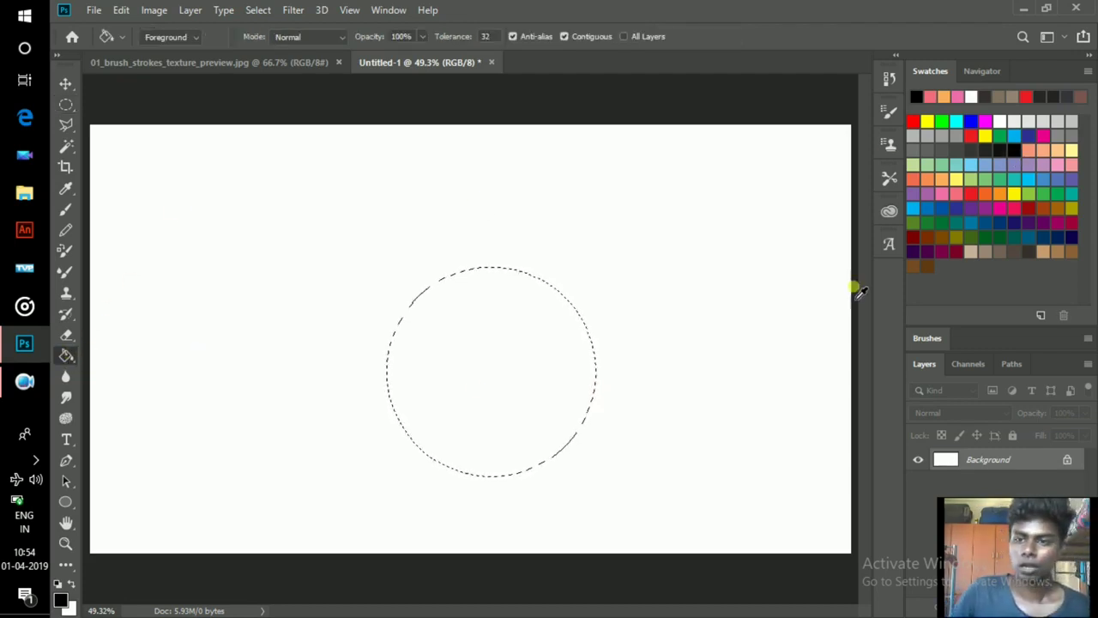
# - Fill the feathered circle with black and erase two horizontal white streaks across it
pyautogui.click(523, 366)
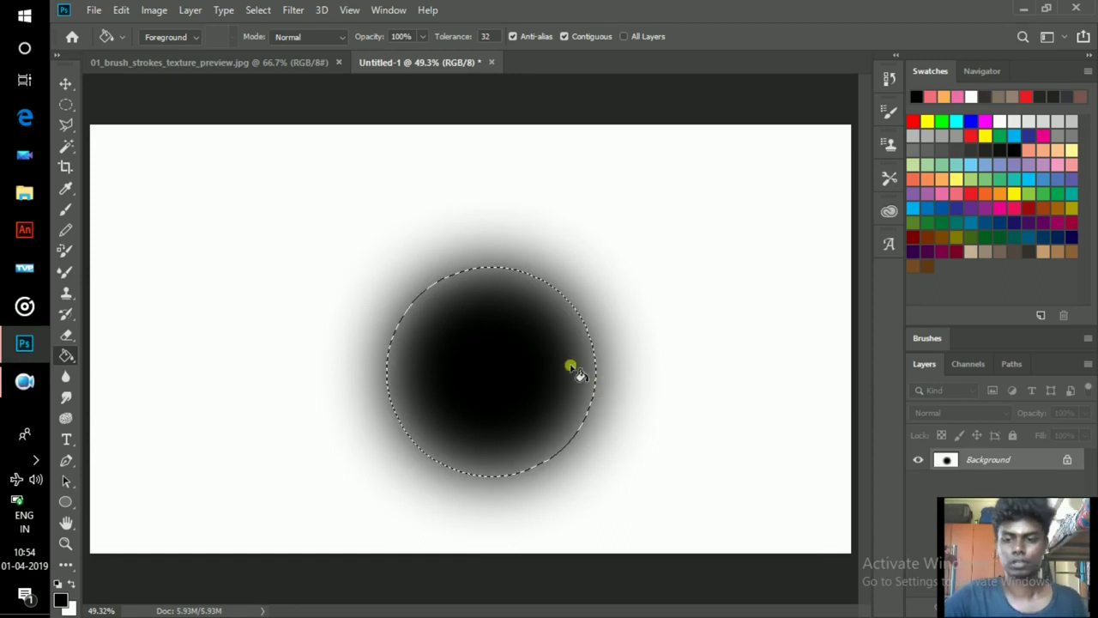
pyautogui.press('e')
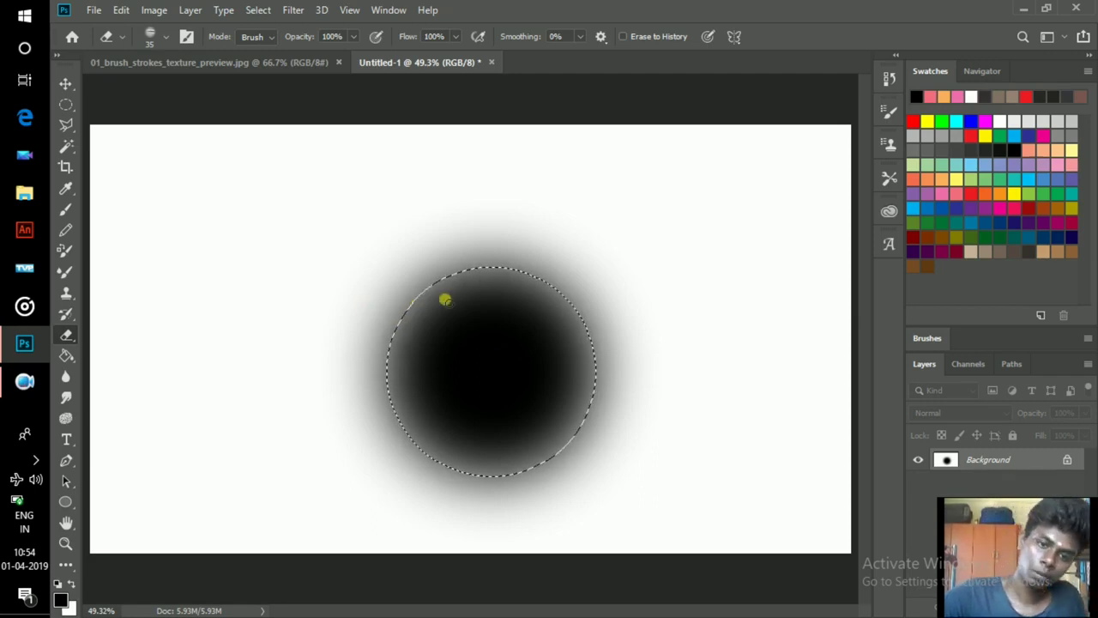
pyautogui.moveTo(613, 279); pyautogui.dragTo(382, 279)
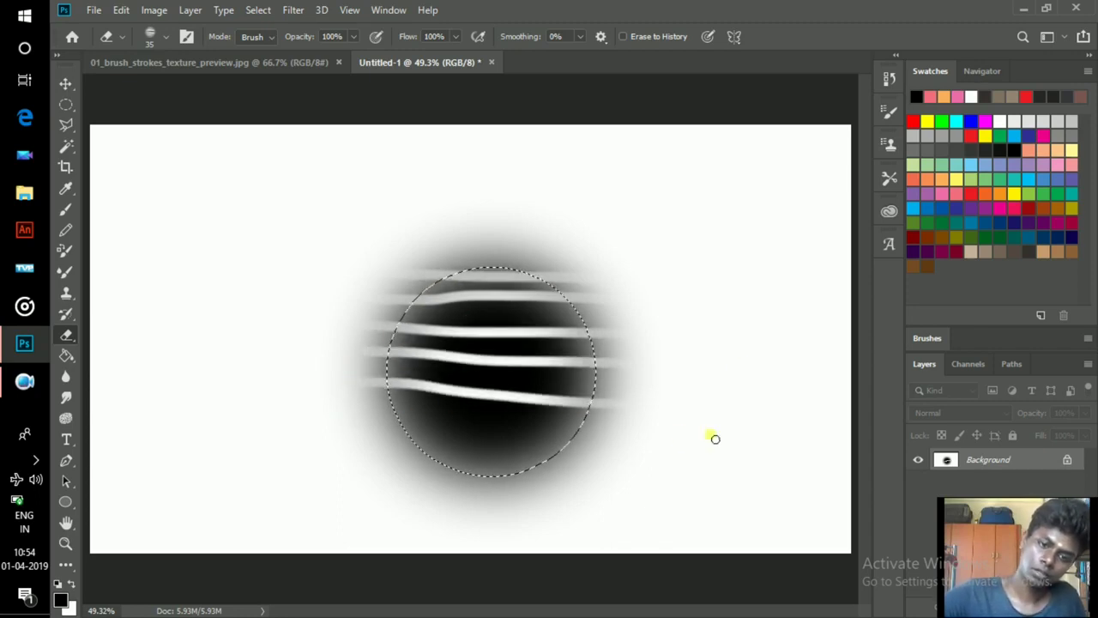
pyautogui.moveTo(614, 429); pyautogui.dragTo(377, 426)
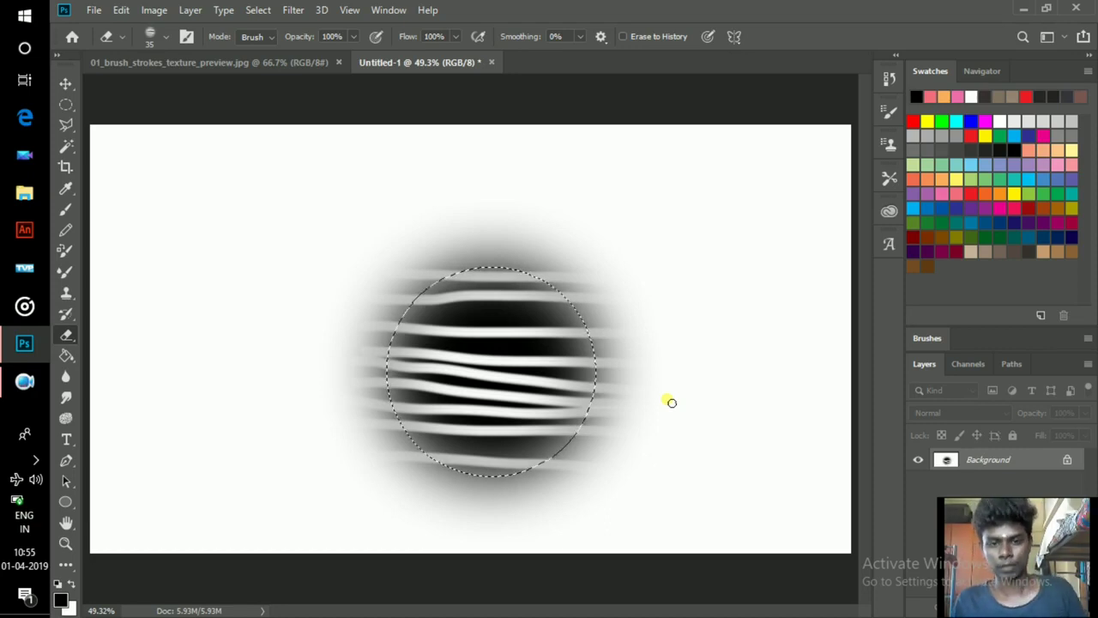
pyautogui.click(121, 10)
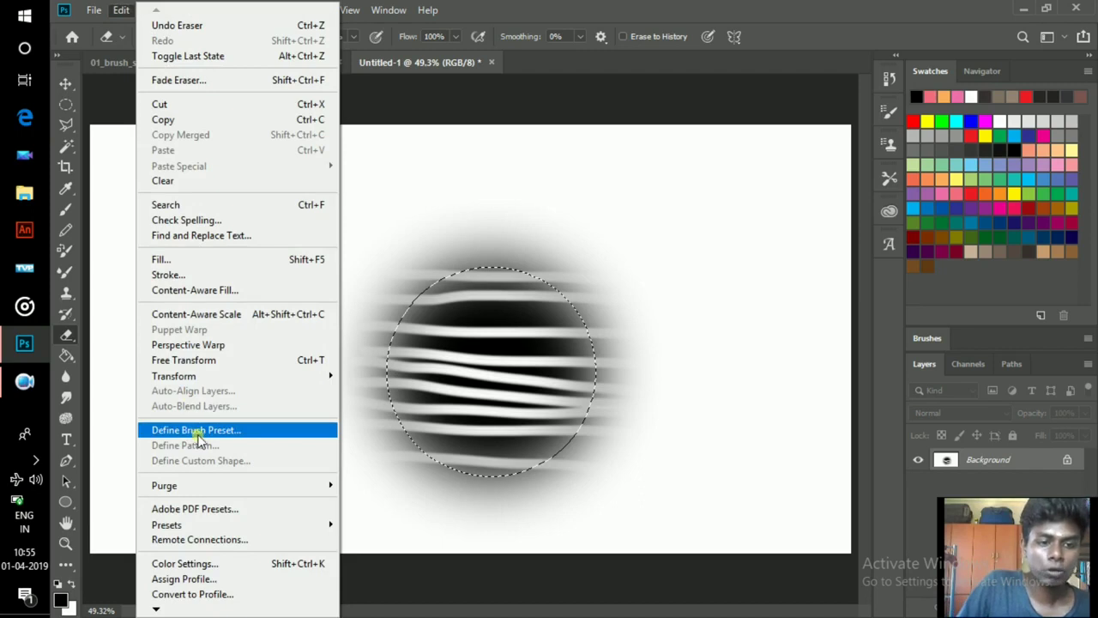
# - Save the streaked circle as a brush preset named 'brush 1'
pyautogui.click(199, 433)
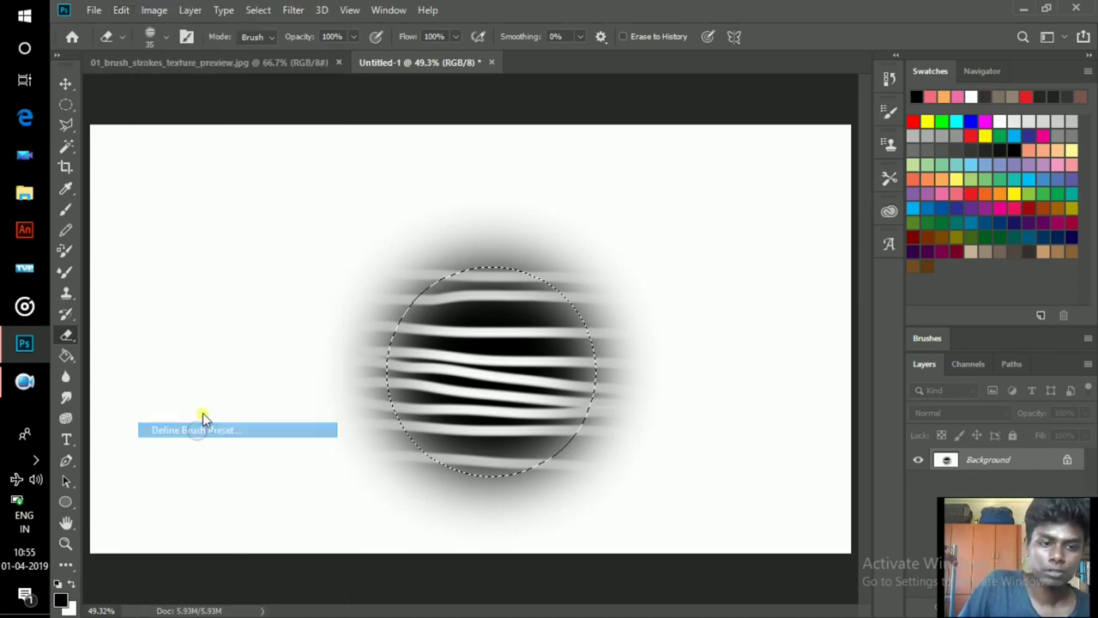
pyautogui.press('BackSpace')
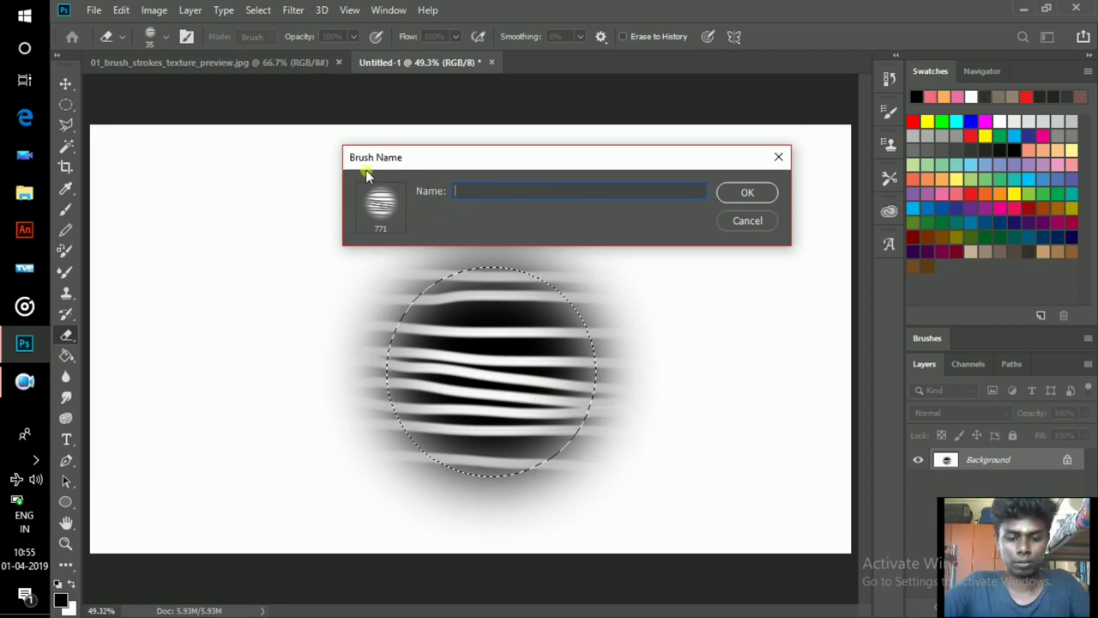
pyautogui.write('brush')
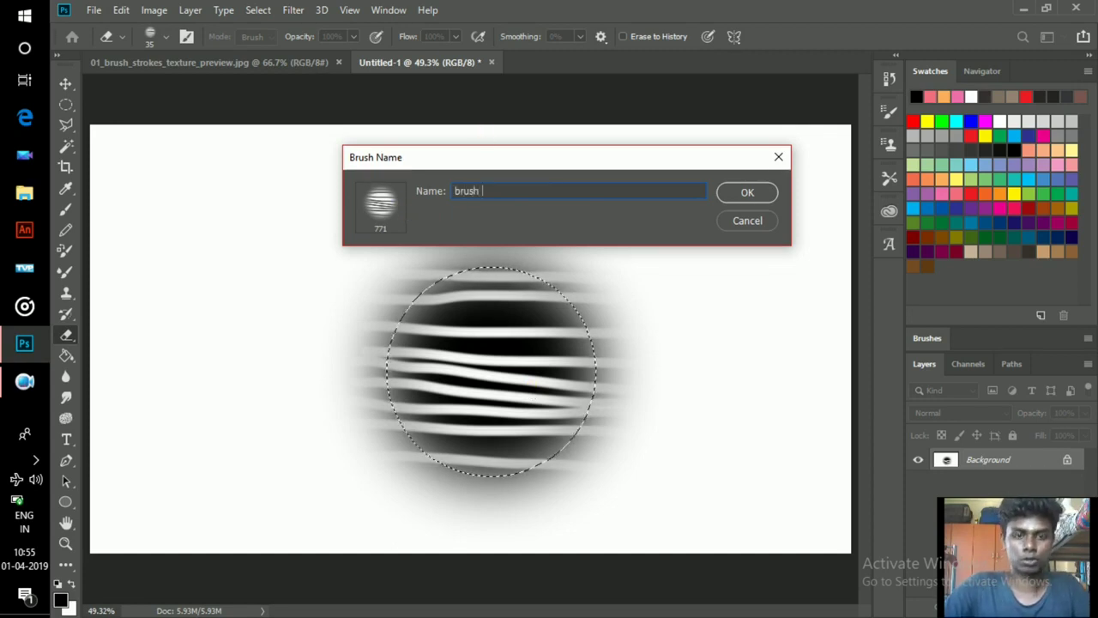
pyautogui.write(' 1')
pyautogui.click(762, 193)
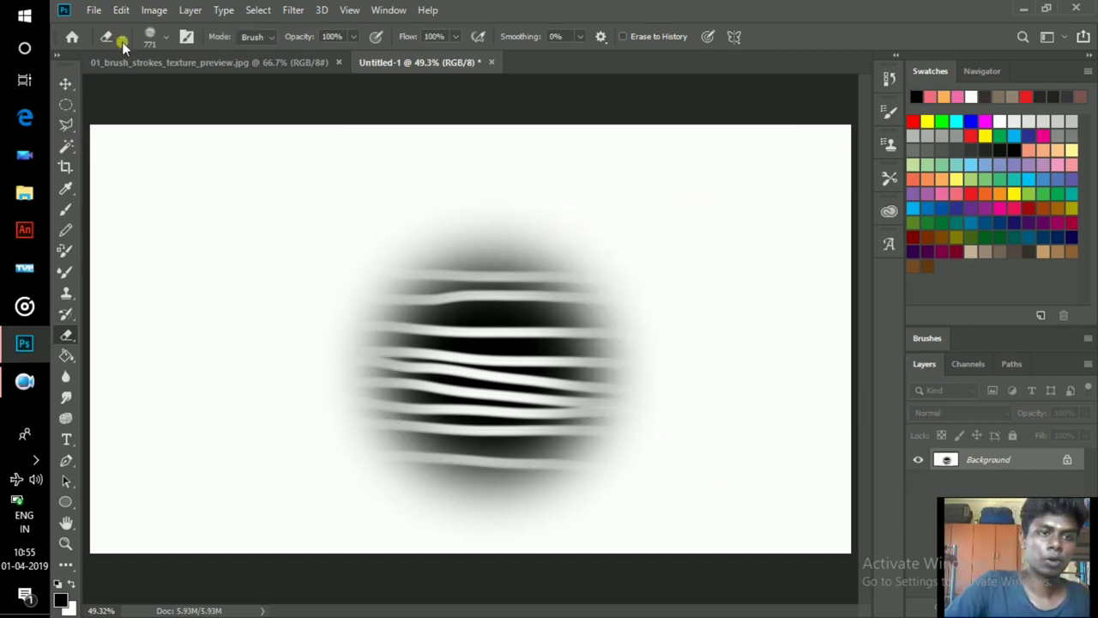
# - Switch to the Brush tool and choose the 'brush 1' preset
pyautogui.click(166, 37)
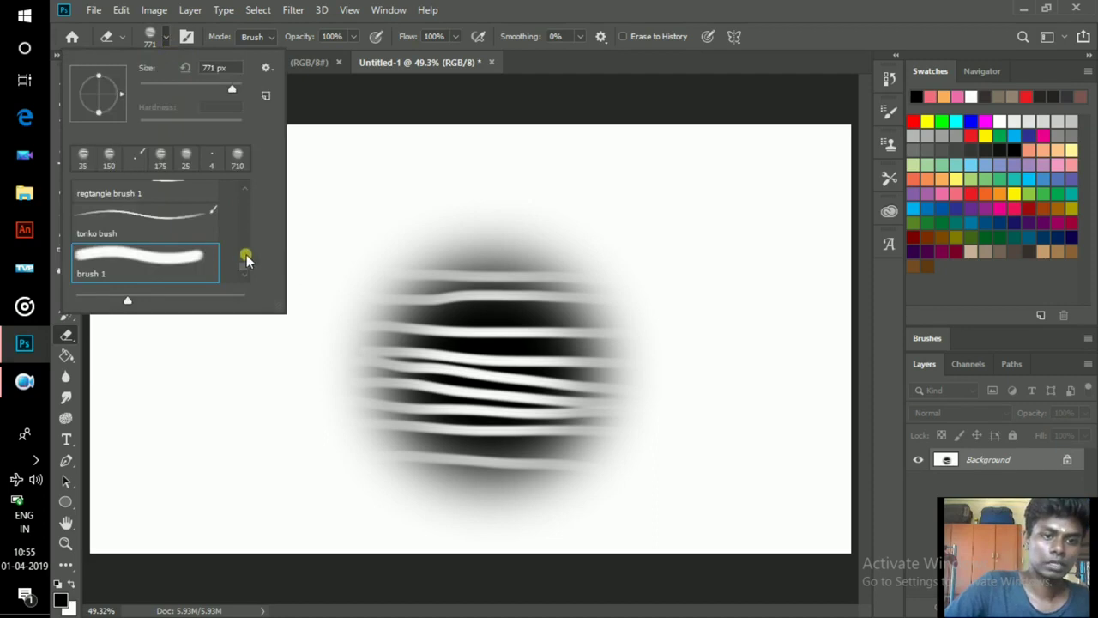
pyautogui.moveTo(247, 265)
pyautogui.mouseDown()
pyautogui.moveTo(245, 203)
pyautogui.moveTo(243, 273)
pyautogui.moveTo(210, 271)
pyautogui.moveTo(244, 264)
pyautogui.moveTo(232, 274)
pyautogui.mouseUp()
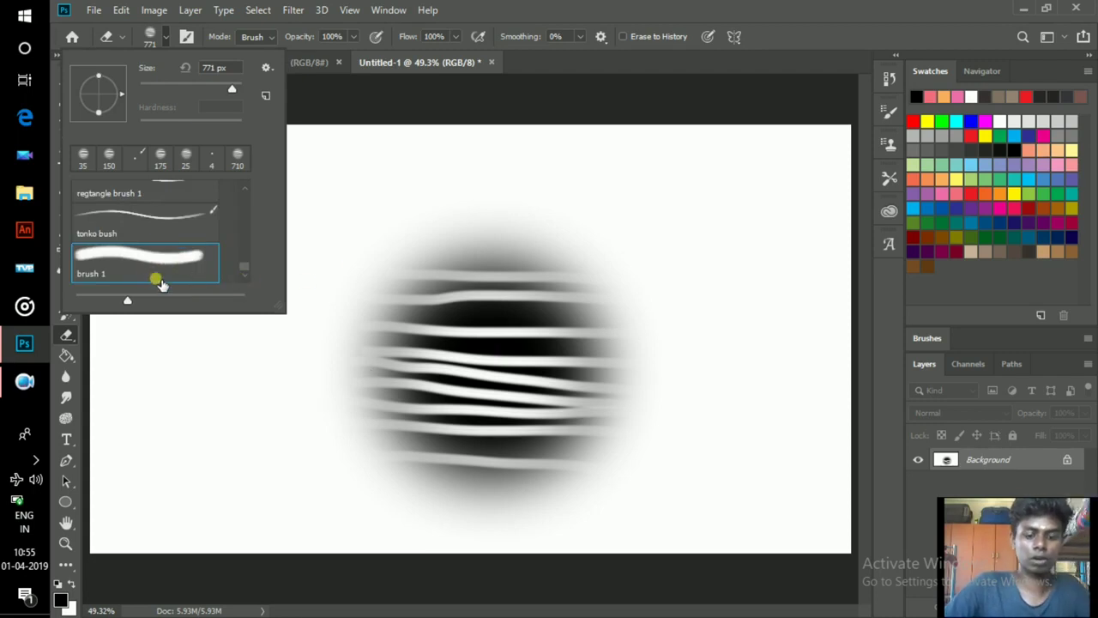
pyautogui.press('Return')
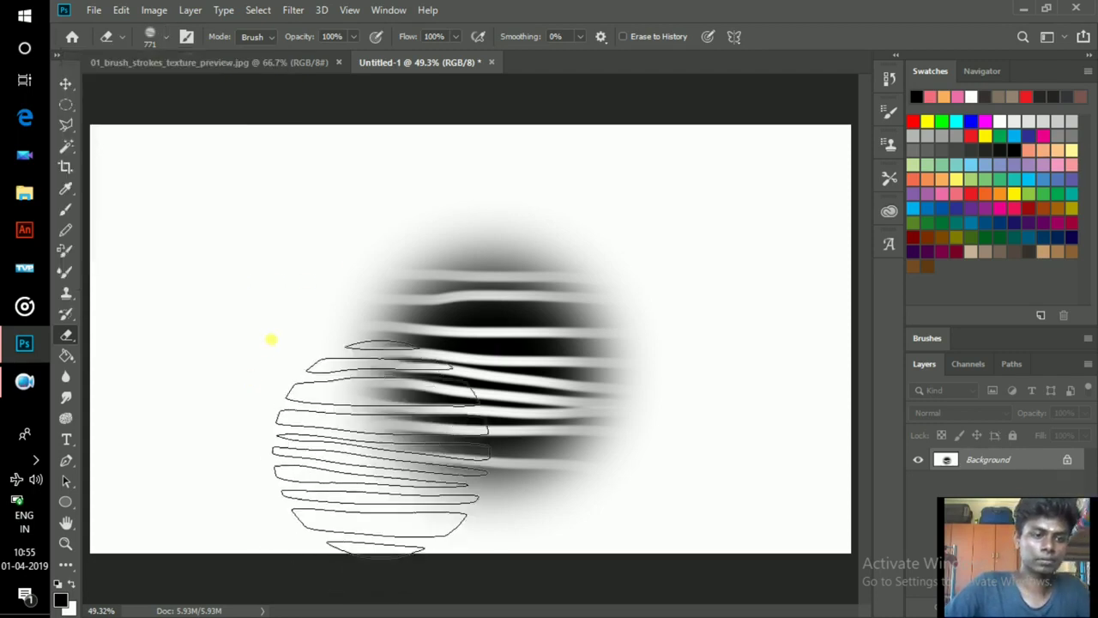
pyautogui.press('b')
pyautogui.click(166, 38)
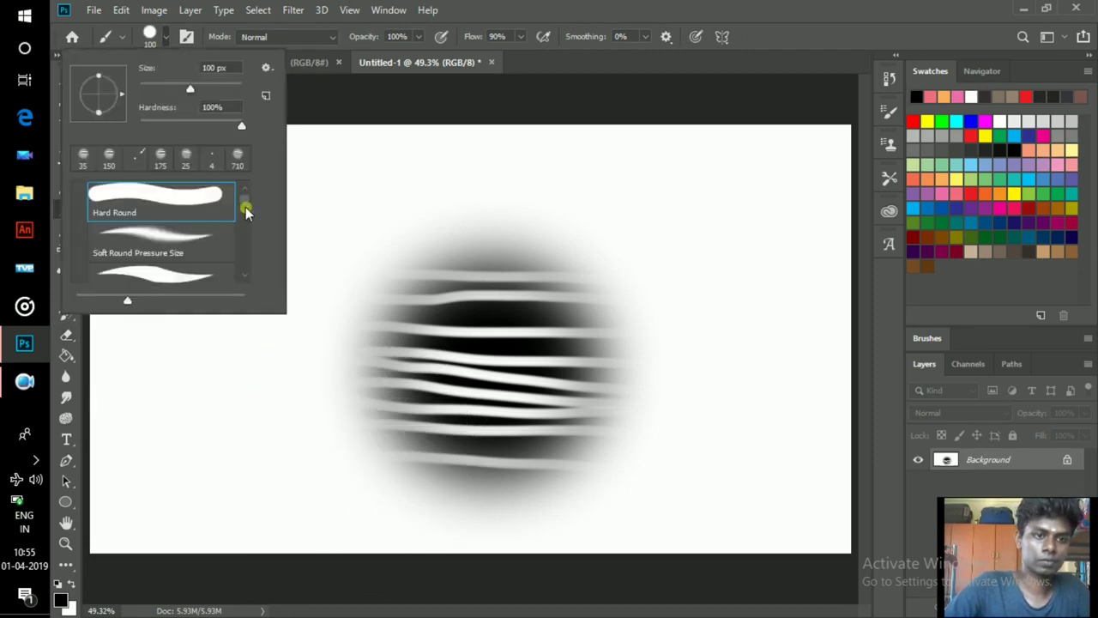
pyautogui.scroll(-5, 239, 273)
pyautogui.scroll(-5, 240, 228)
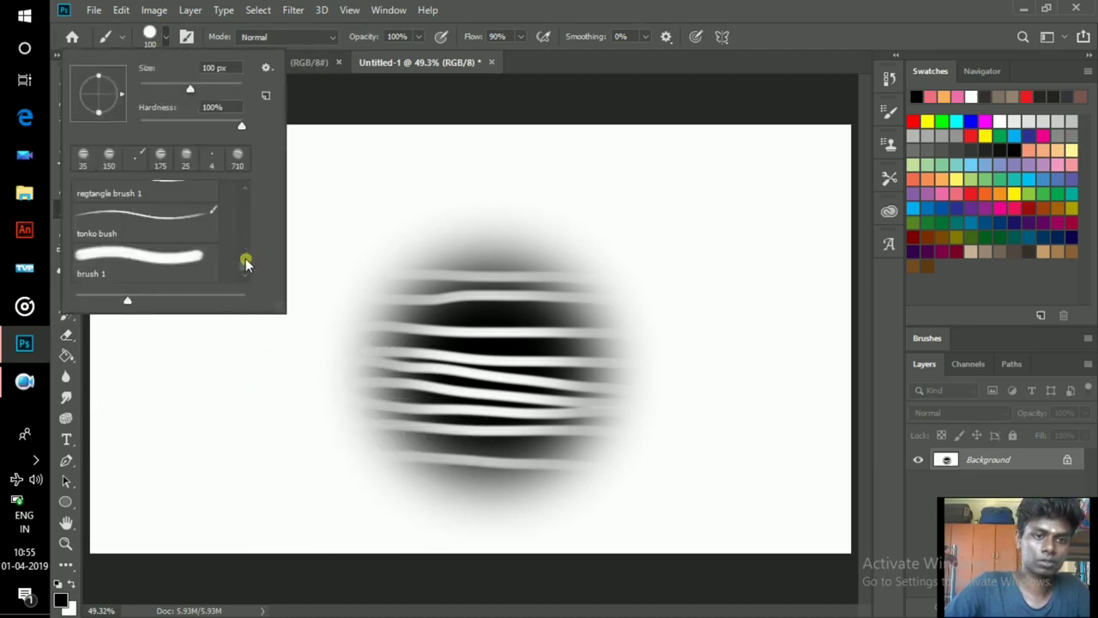
pyautogui.click(214, 267)
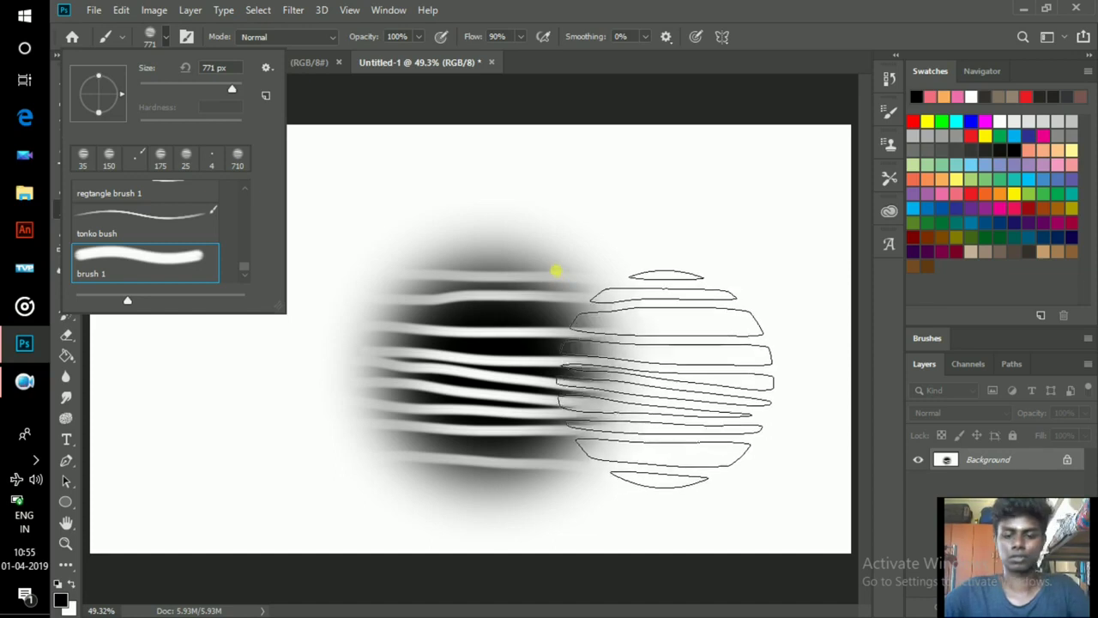
pyautogui.press('Return')
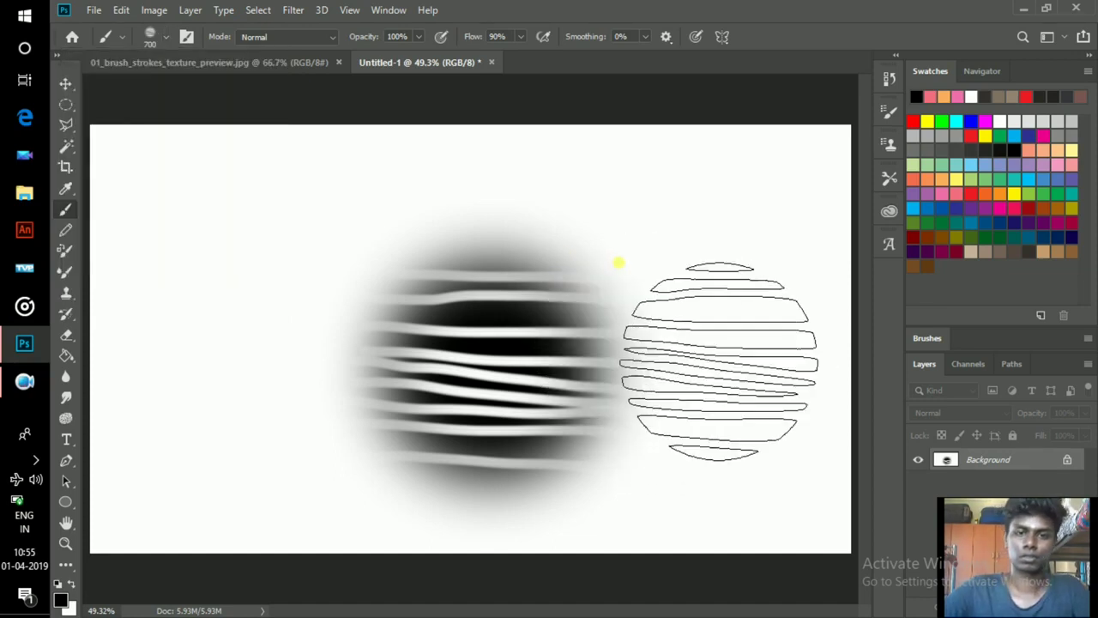
# - Paint a pastel violet test stroke across the canvas top at brush size 250
pyautogui.doubleClick(1042, 163)
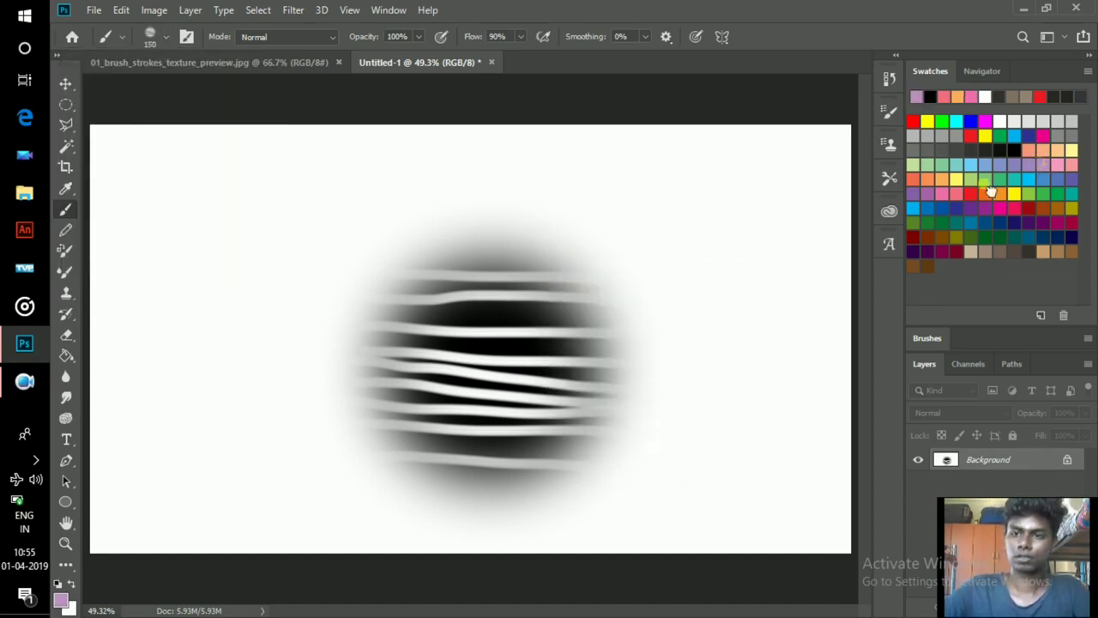
pyautogui.click(731, 224)
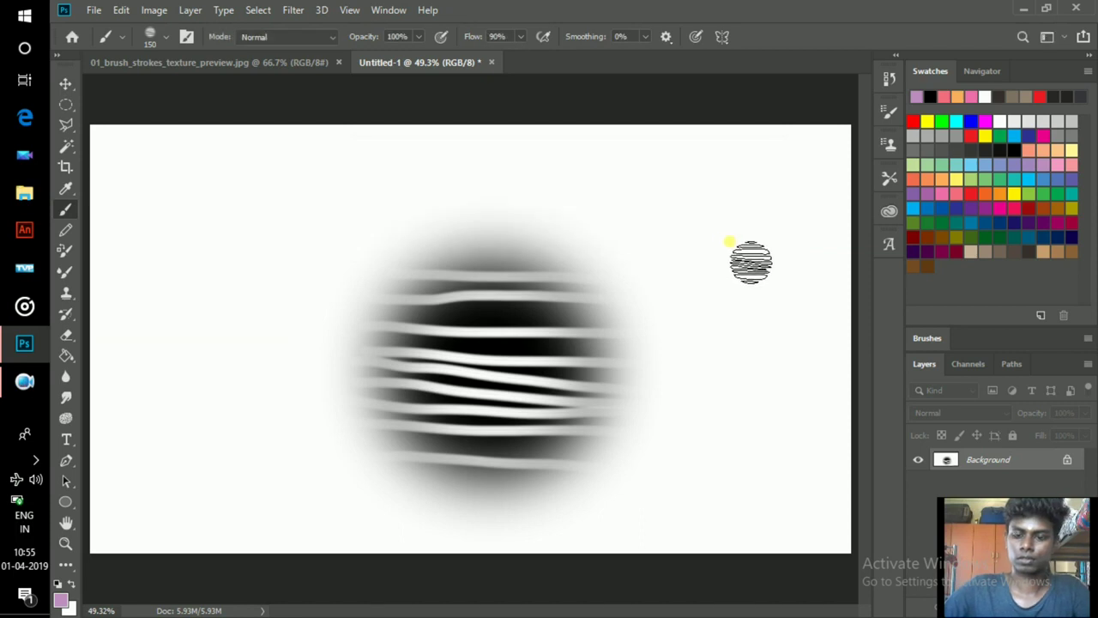
pyautogui.press(']')
pyautogui.press(']')
pyautogui.moveTo(672, 203); pyautogui.dragTo(496, 193)
pyautogui.moveTo(220, 258); pyautogui.dragTo(198, 257)
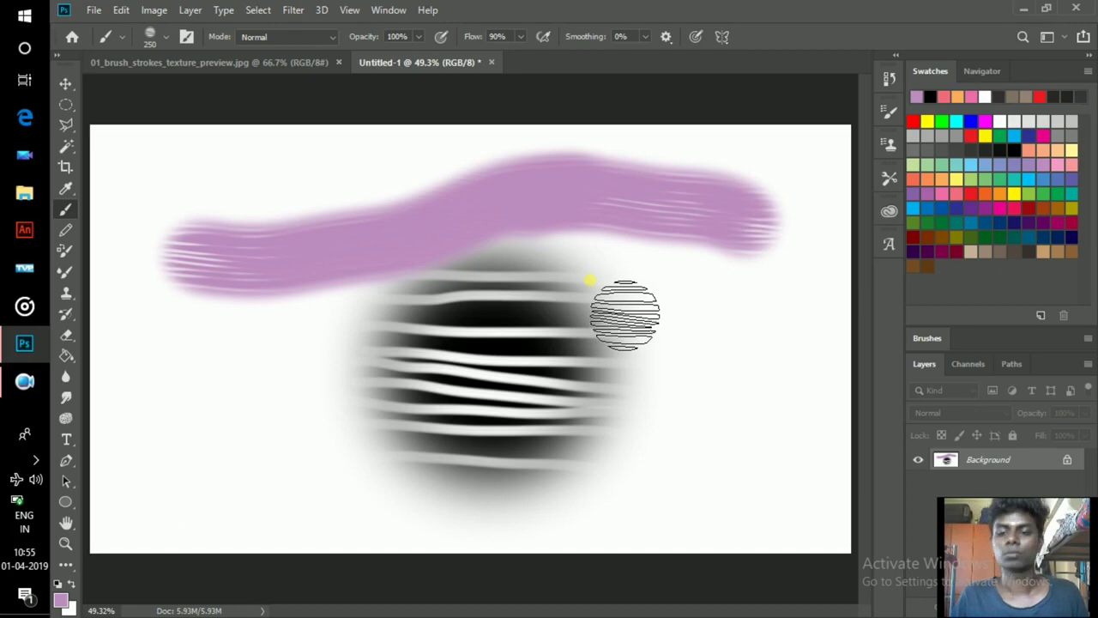
# - In Brush Settings, enable Shape Dynamics with angle jitter set to Direction, plus Transfer and Texture
pyautogui.click(390, 10)
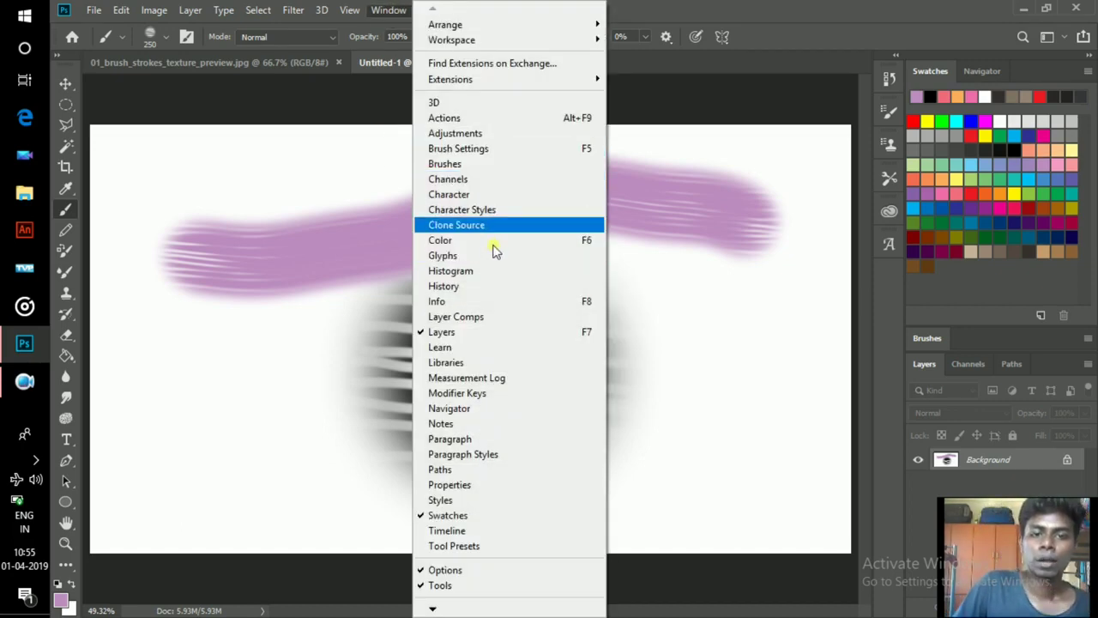
pyautogui.click(490, 149)
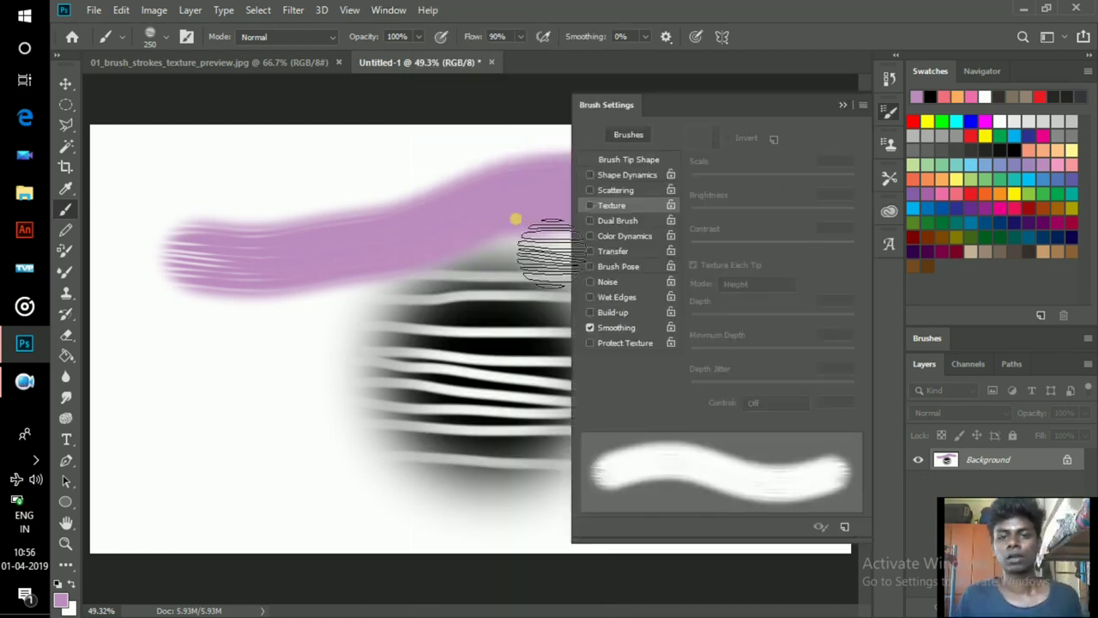
pyautogui.click(599, 177)
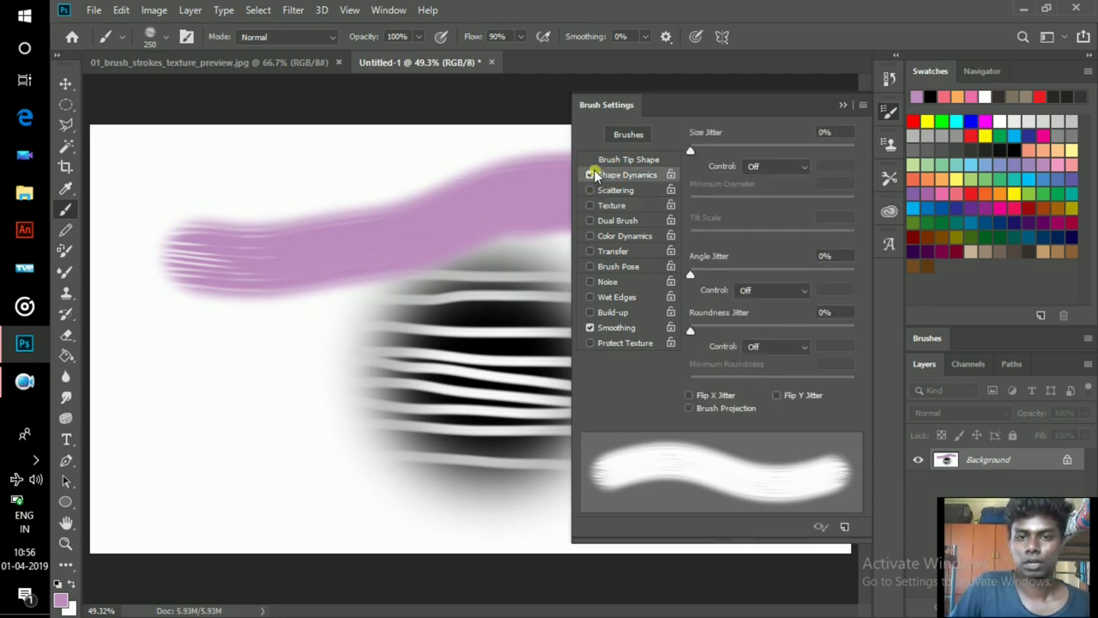
pyautogui.click(766, 290)
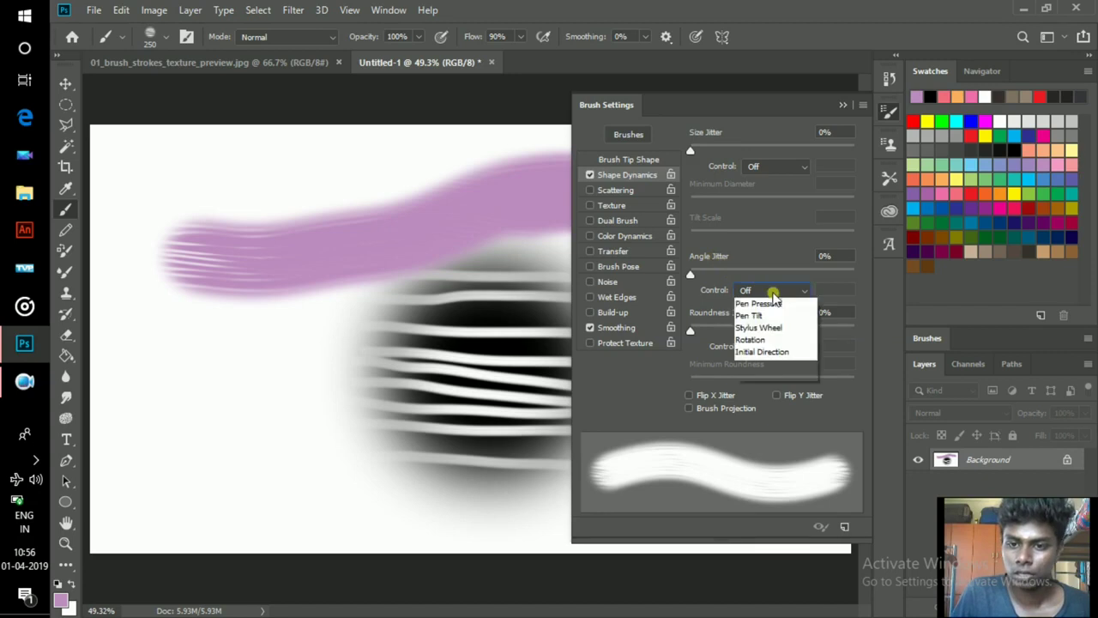
pyautogui.click(775, 402)
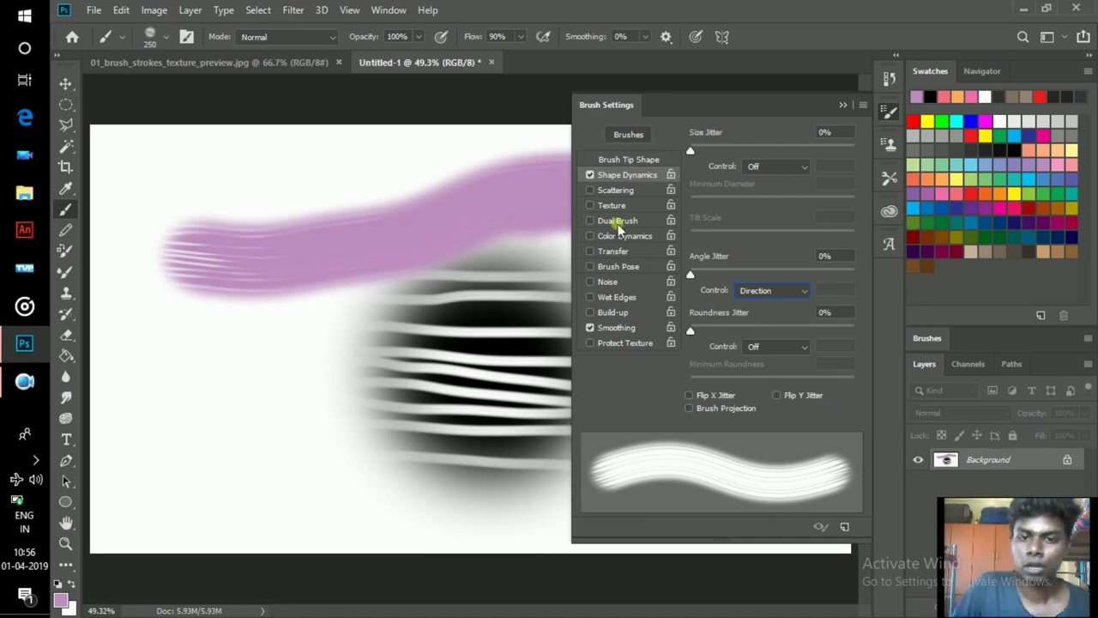
pyautogui.click(620, 253)
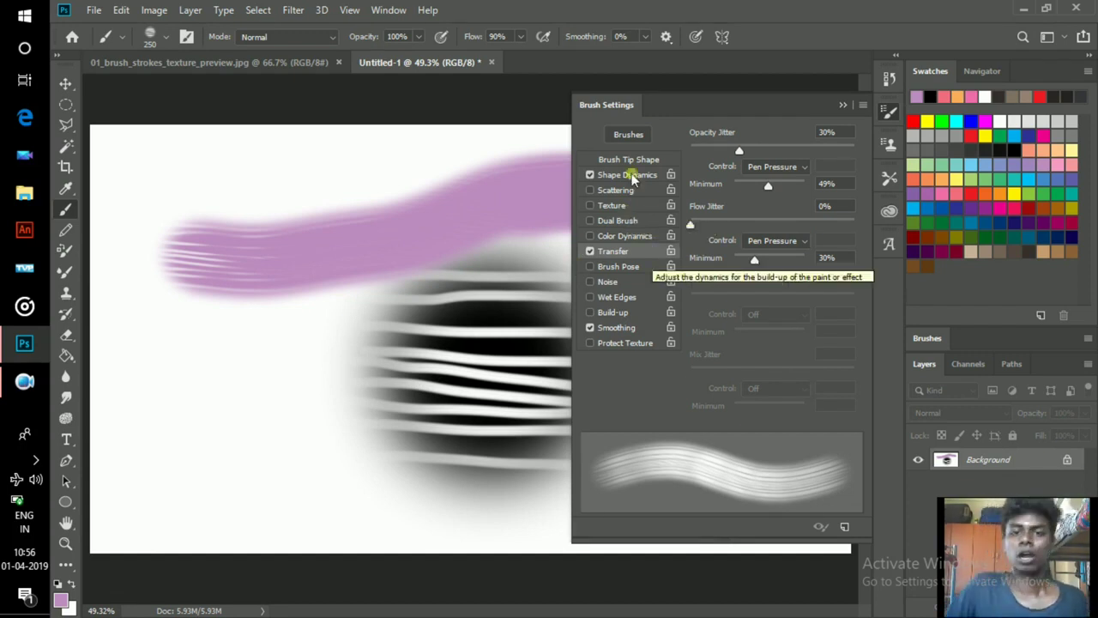
pyautogui.click(625, 206)
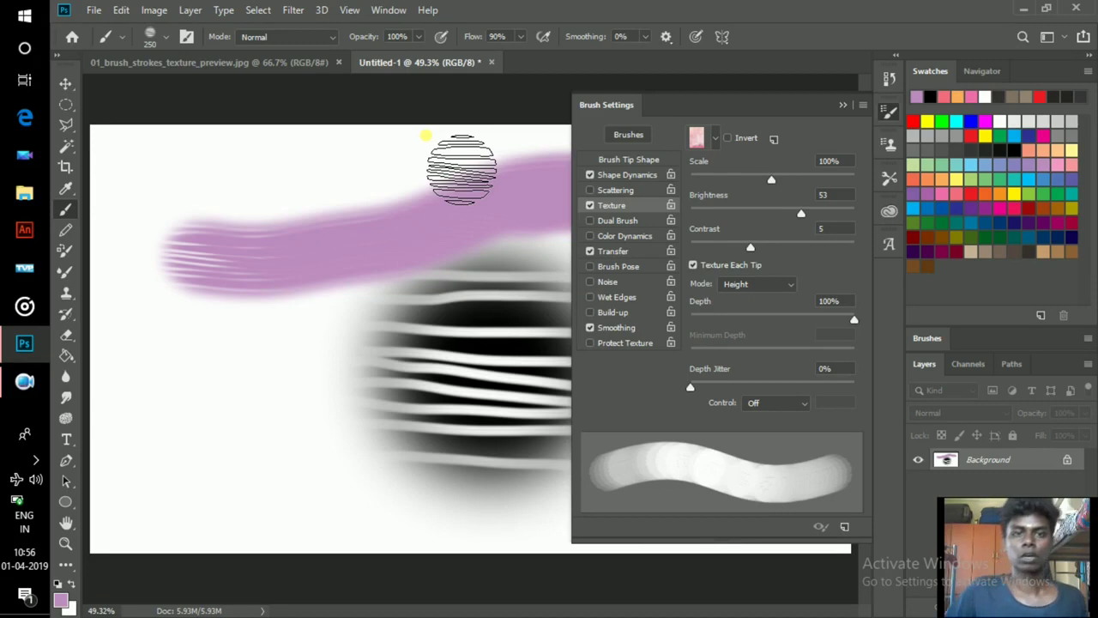
# - Define the pink texture image as a new pattern and return to Untitled-1
pyautogui.click(272, 66)
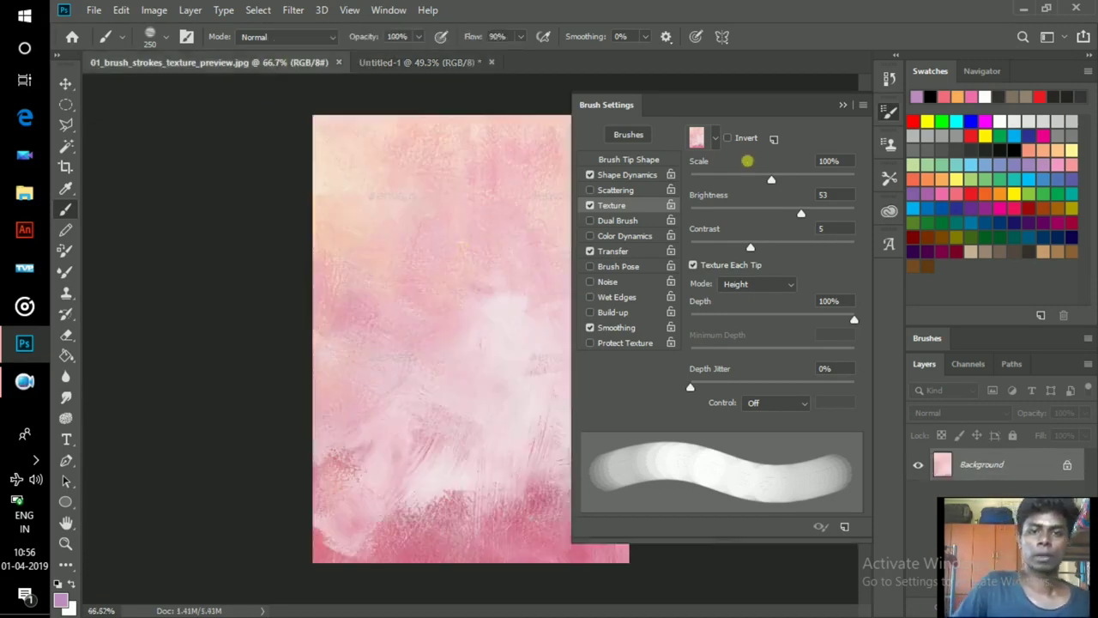
pyautogui.click(843, 104)
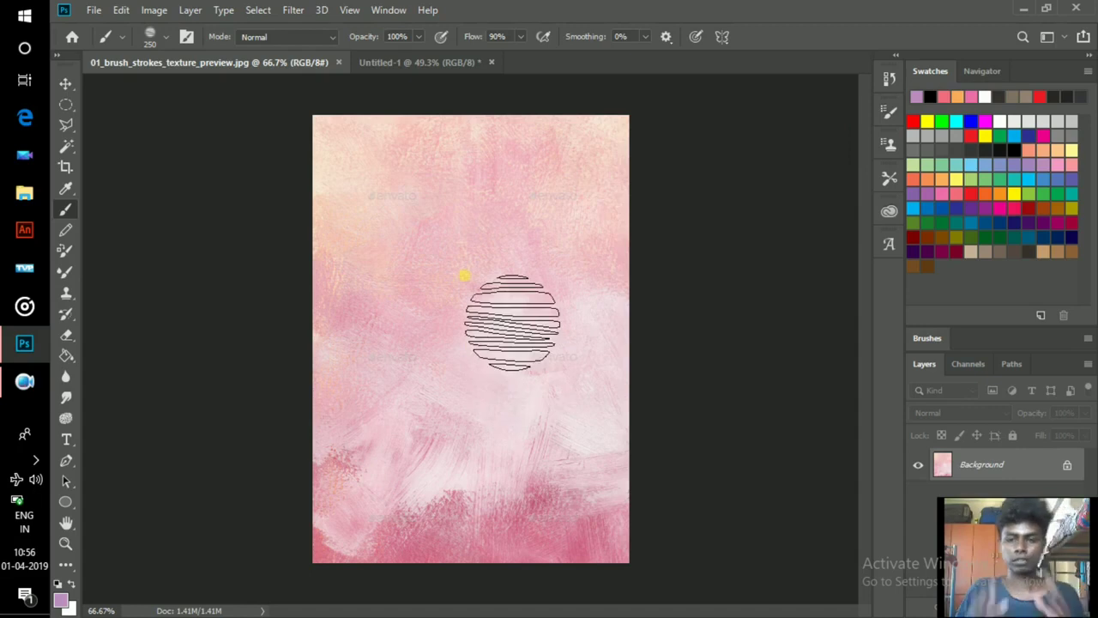
pyautogui.click(122, 10)
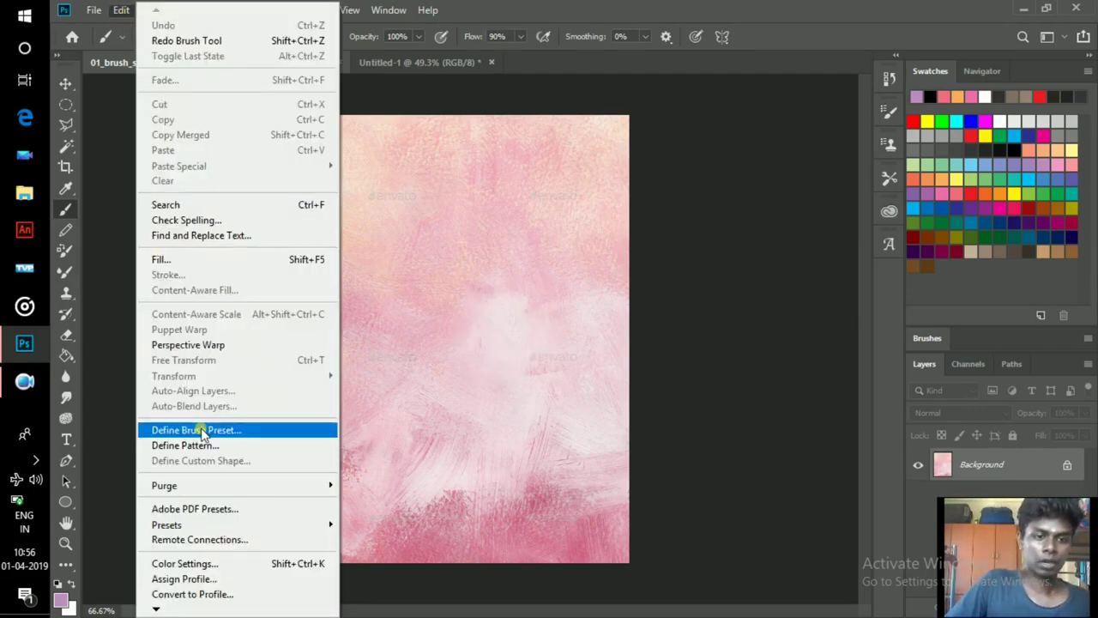
pyautogui.click(197, 445)
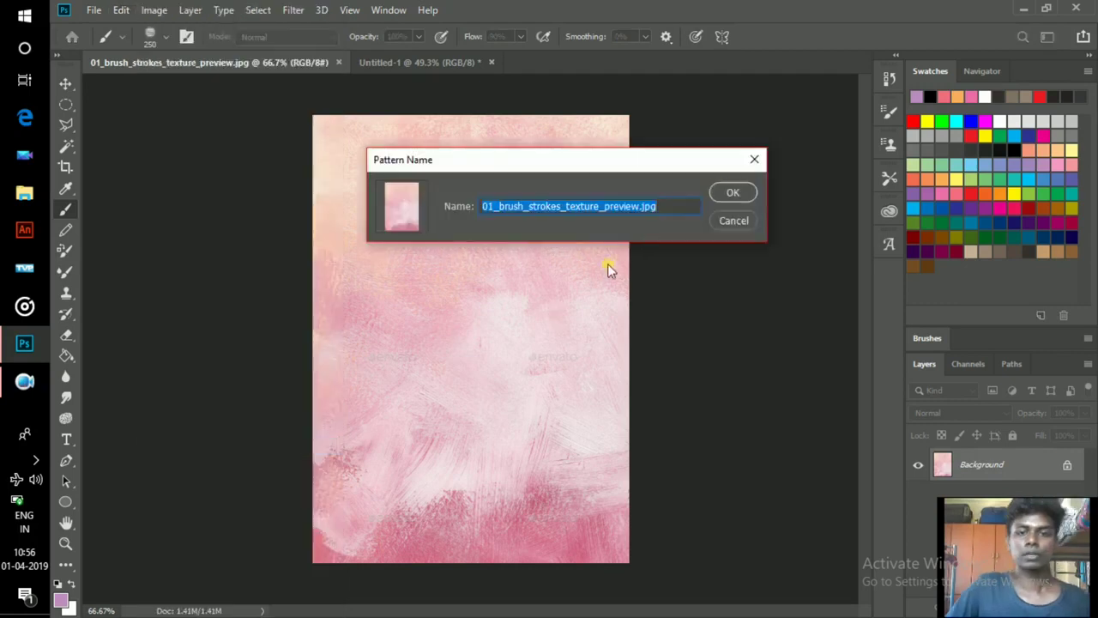
pyautogui.click(731, 192)
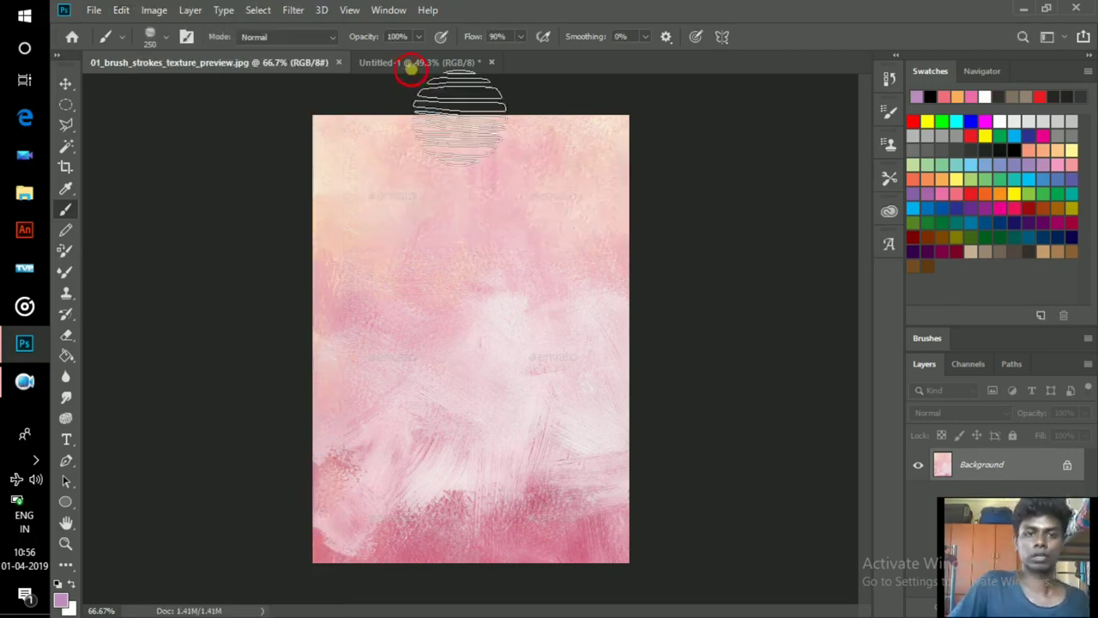
pyautogui.click(407, 101)
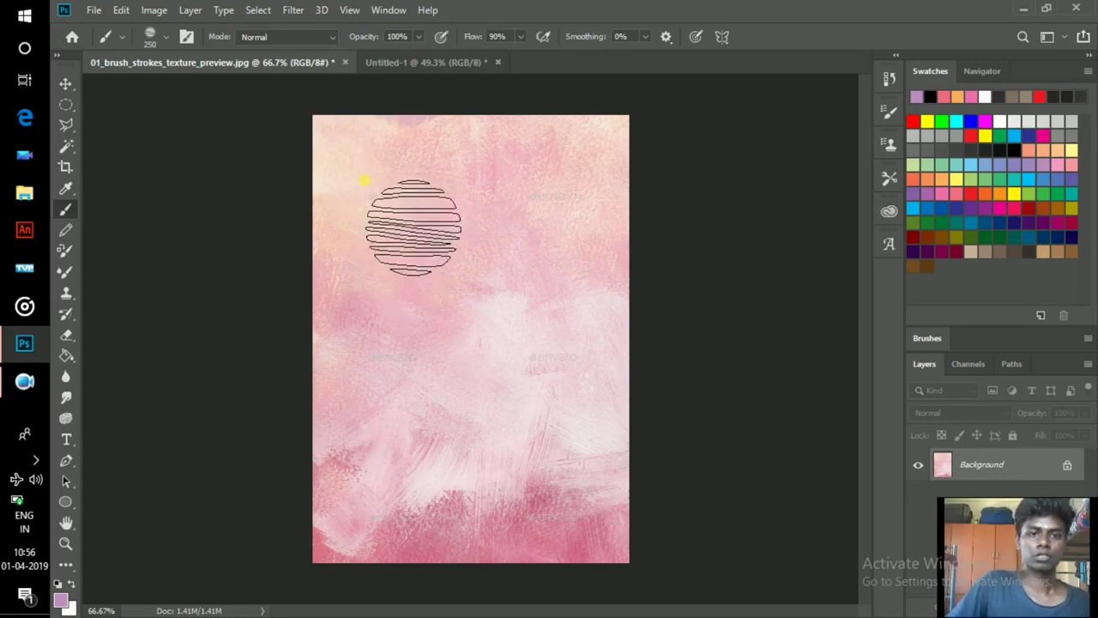
pyautogui.click(412, 64)
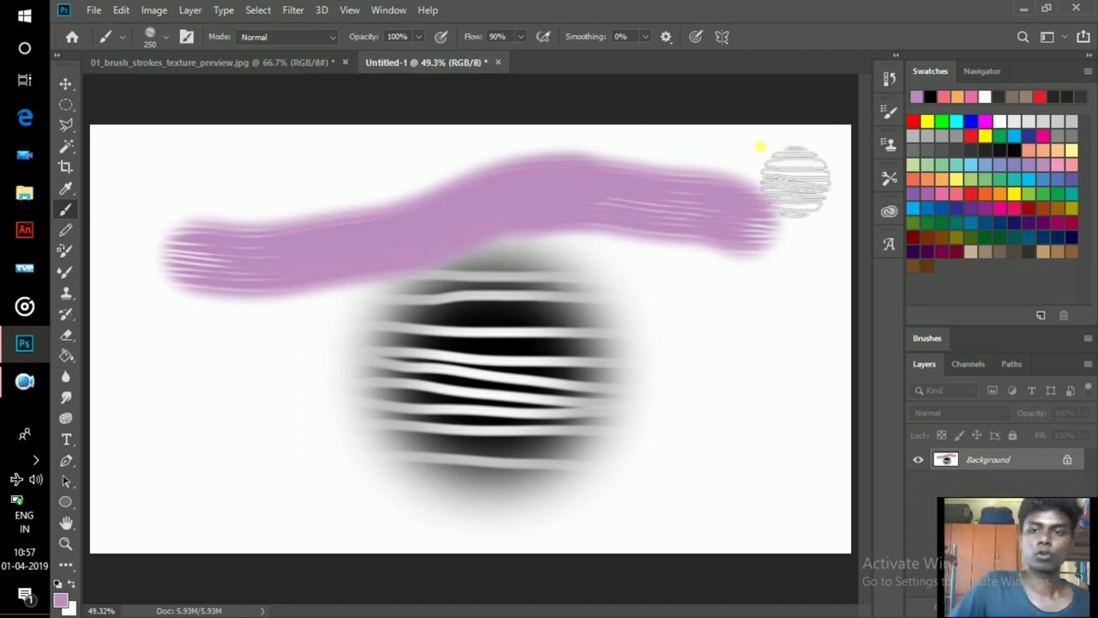
# - Set the brush texture to the new pink pattern using Linear Burn mode
pyautogui.click(889, 110)
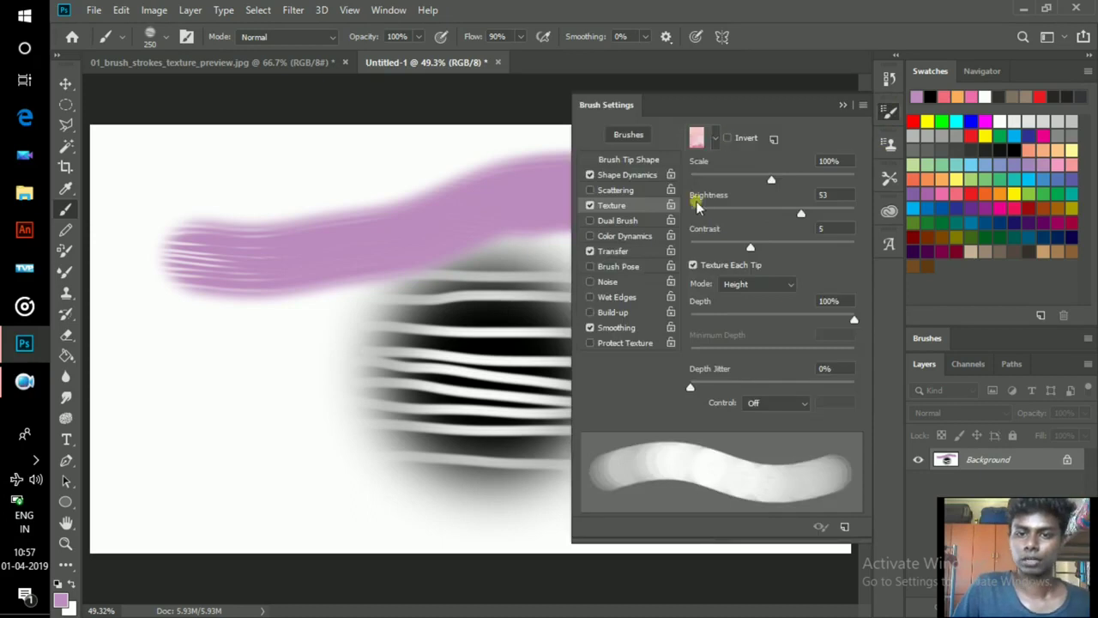
pyautogui.click(717, 140)
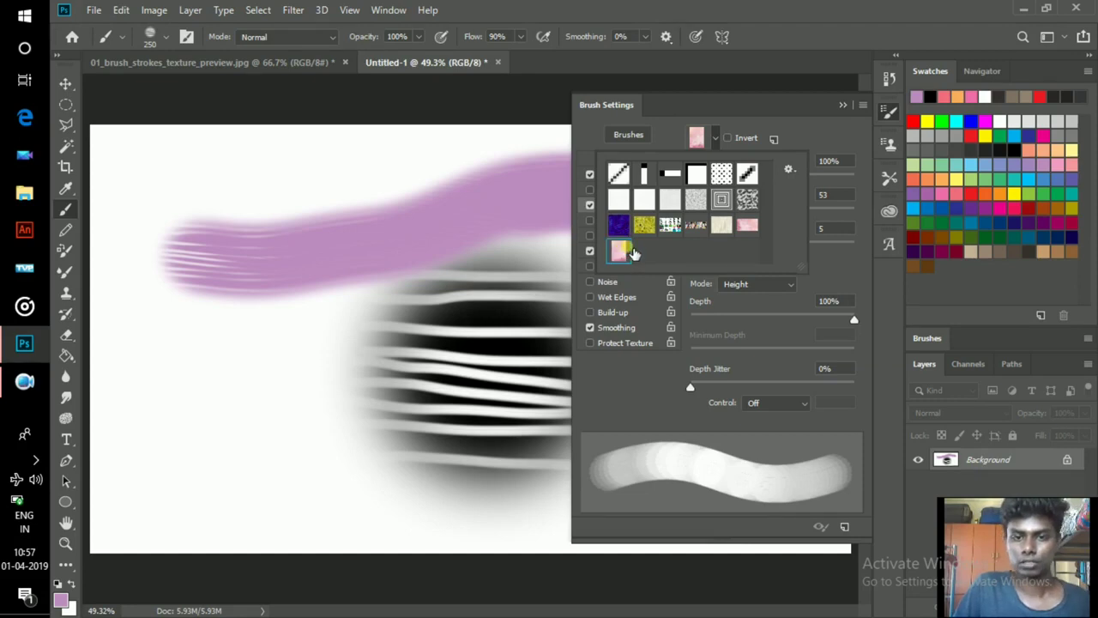
pyautogui.click(796, 117)
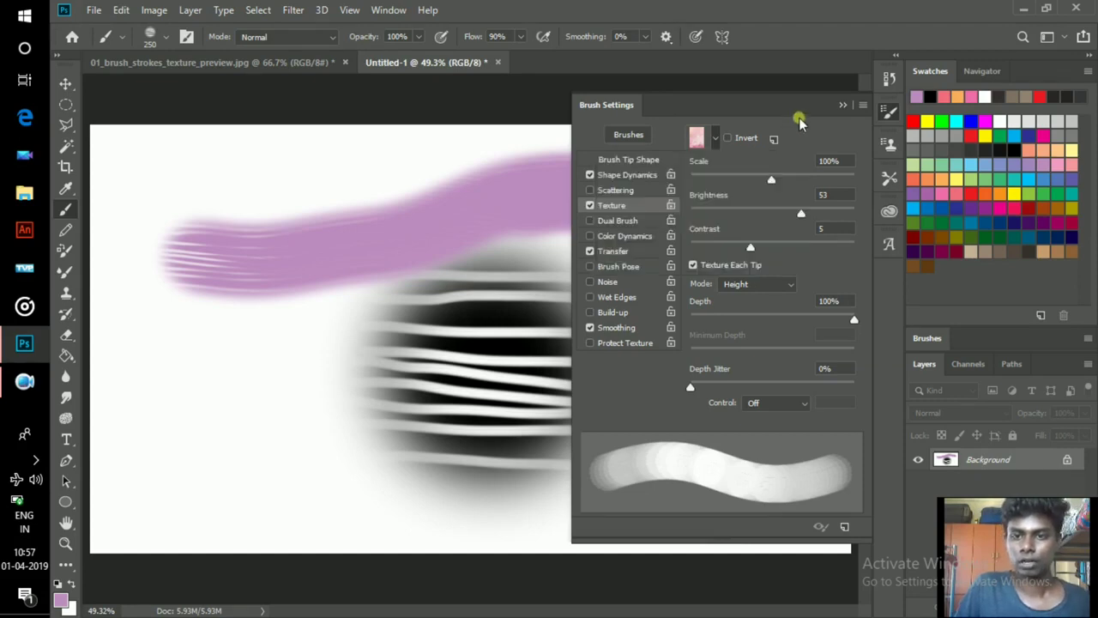
pyautogui.click(785, 291)
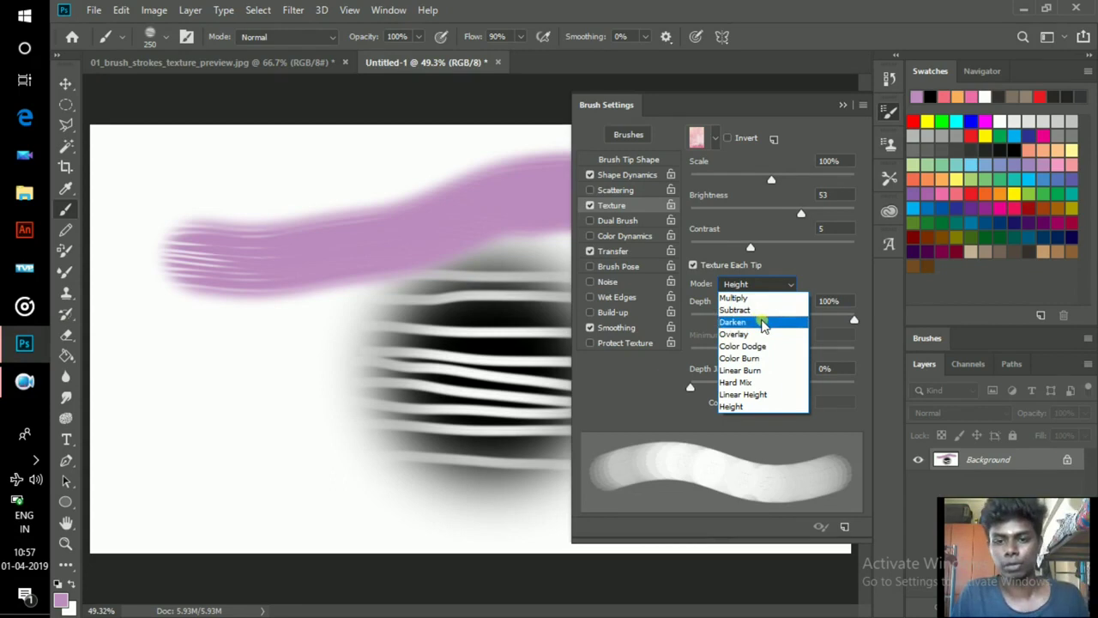
pyautogui.click(772, 371)
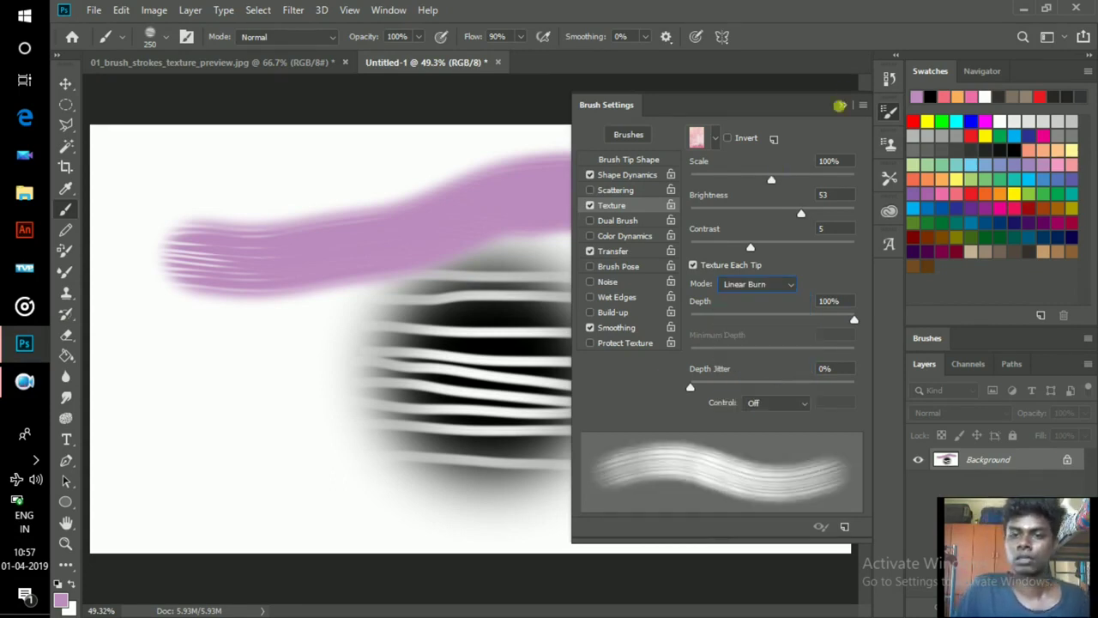
pyautogui.click(845, 104)
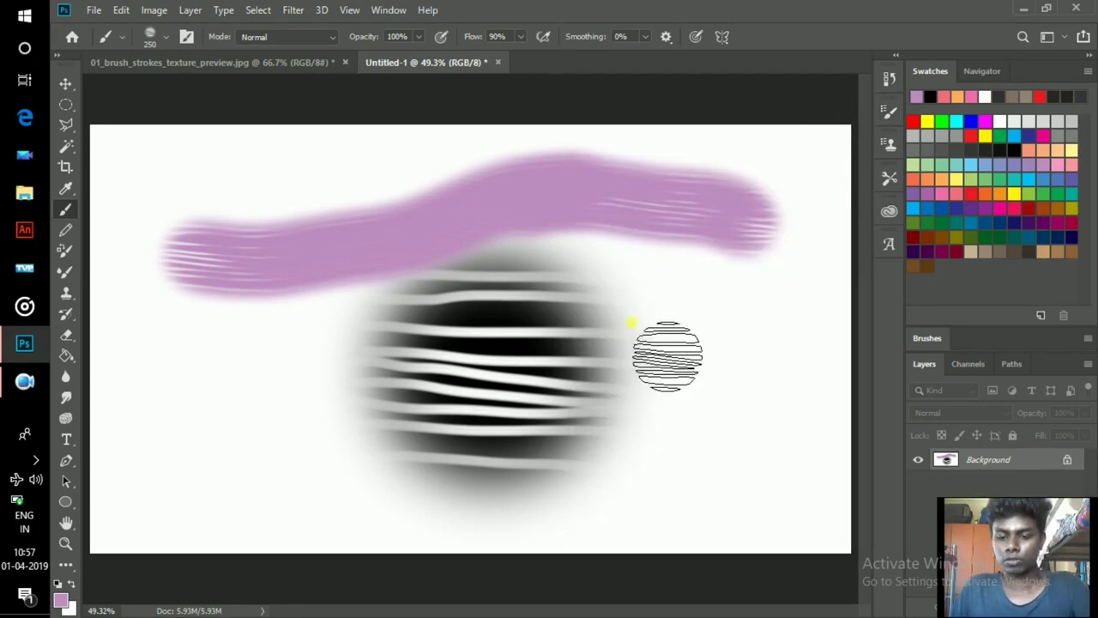
# - Shrink the brush to 125 and paint pink test strokes around the black blob
pyautogui.press('[')
pyautogui.press('[')
pyautogui.press('[')
pyautogui.press('[')
pyautogui.moveTo(749, 376); pyautogui.dragTo(605, 480)
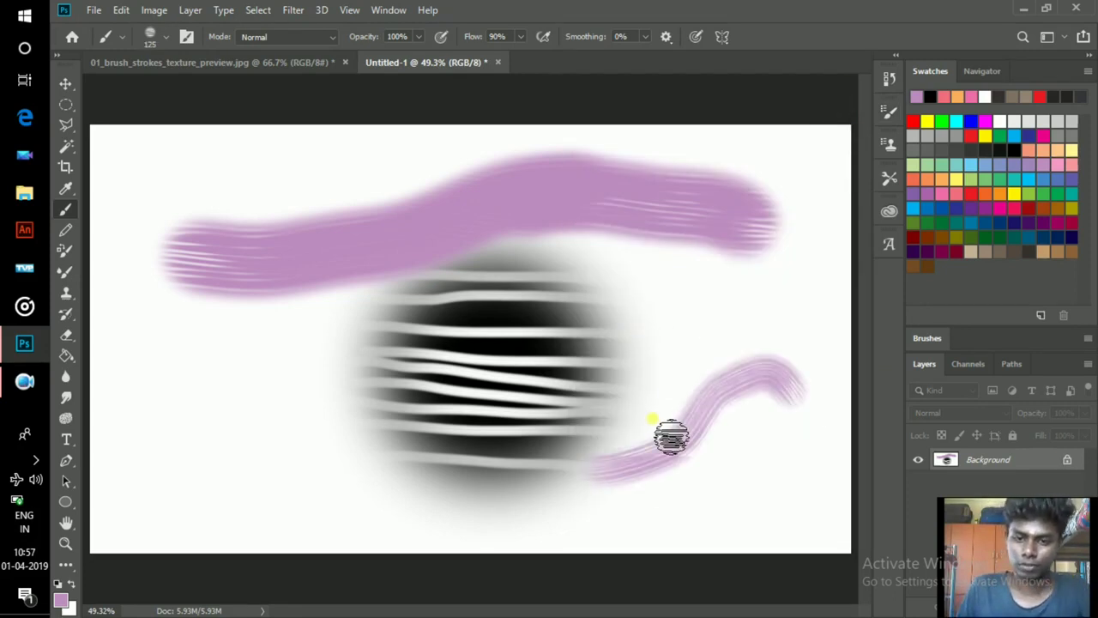
pyautogui.click(650, 422)
pyautogui.moveTo(242, 419)
pyautogui.mouseDown()
pyautogui.moveTo(277, 385)
pyautogui.moveTo(592, 343)
pyautogui.mouseUp()
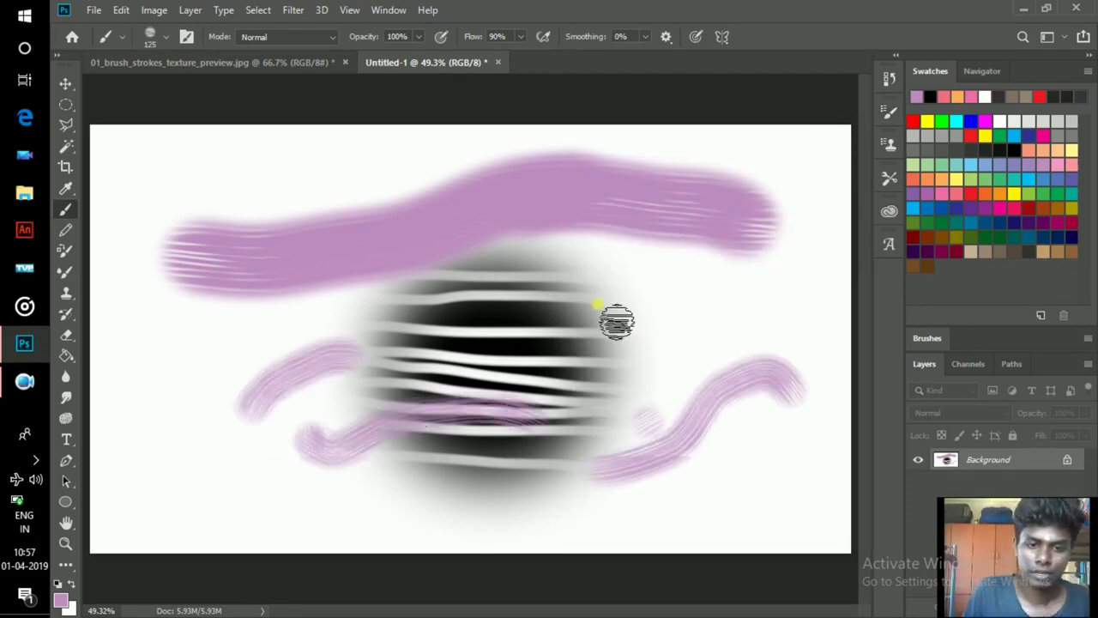
pyautogui.moveTo(740, 326)
pyautogui.mouseDown()
pyautogui.moveTo(528, 302)
pyautogui.moveTo(422, 322)
pyautogui.mouseUp()
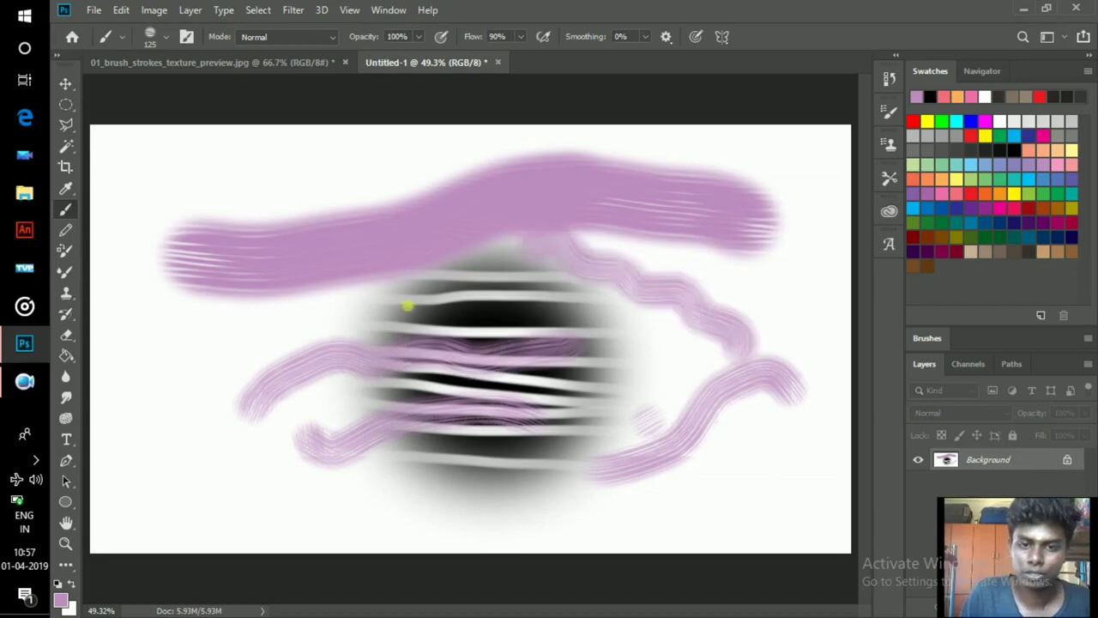
pyautogui.moveTo(191, 333)
pyautogui.mouseDown()
pyautogui.moveTo(360, 325)
pyautogui.moveTo(398, 298)
pyautogui.moveTo(639, 308)
pyautogui.moveTo(695, 347)
pyautogui.mouseUp()
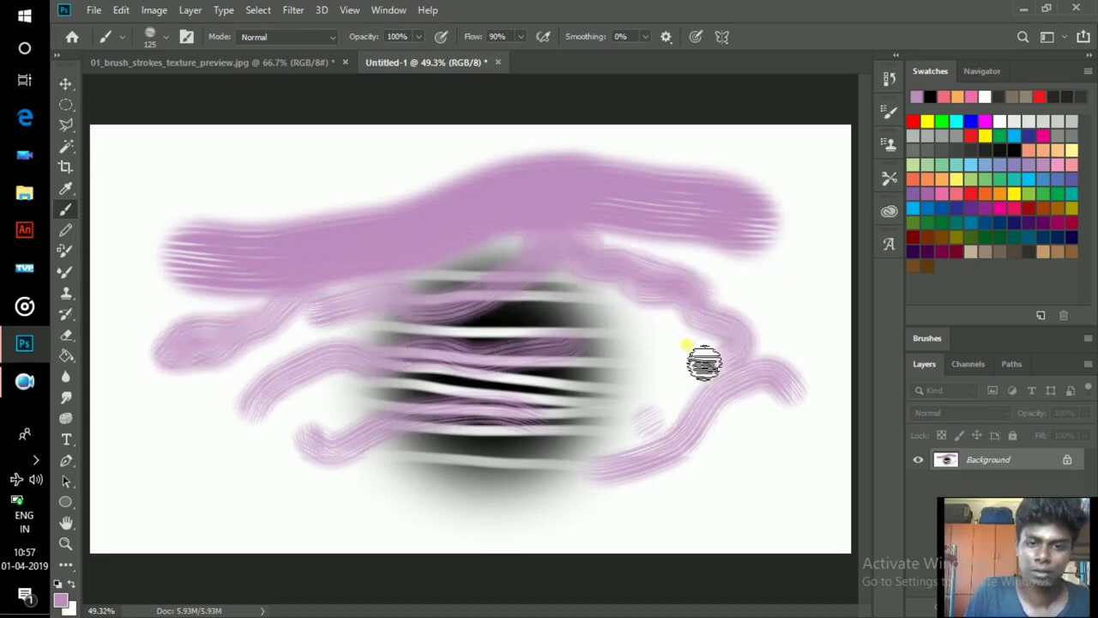
pyautogui.click(405, 493)
pyautogui.moveTo(404, 493); pyautogui.dragTo(110, 356)
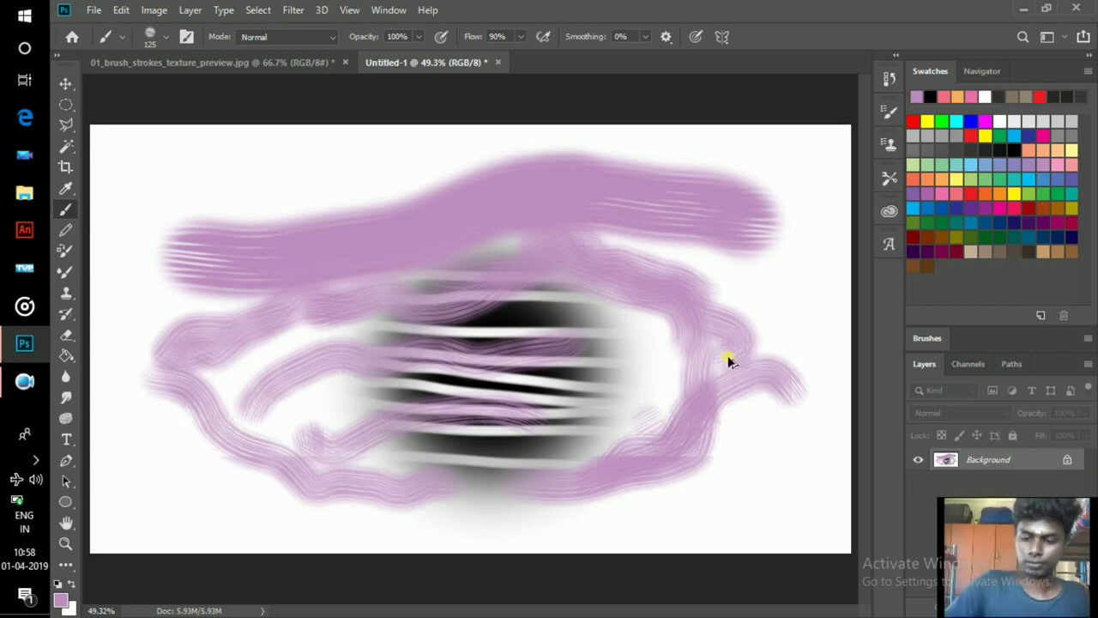
# - Clear the canvas to white and draw a wide rectangular selection across the centre
pyautogui.press('d')
pyautogui.hotkey('ctrl', 'BackSpace')
pyautogui.press('m')
pyautogui.moveTo(255, 230); pyautogui.dragTo(724, 436)
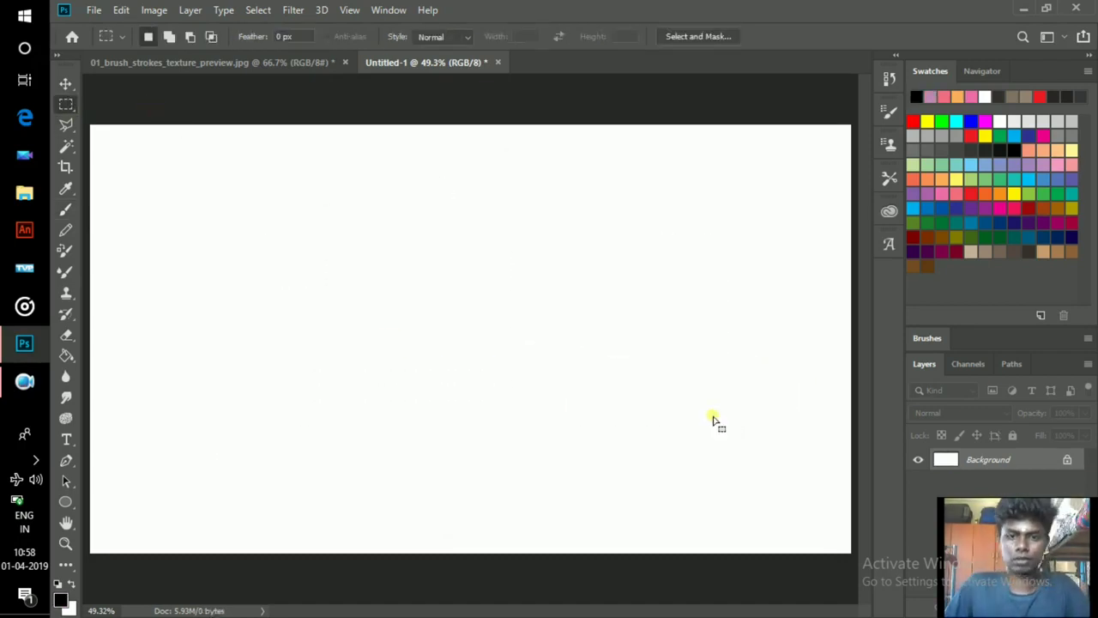
# - Feather the rectangular selection by 30 pixels and fill it with black
pyautogui.click(257, 10)
pyautogui.moveTo(400, 237)
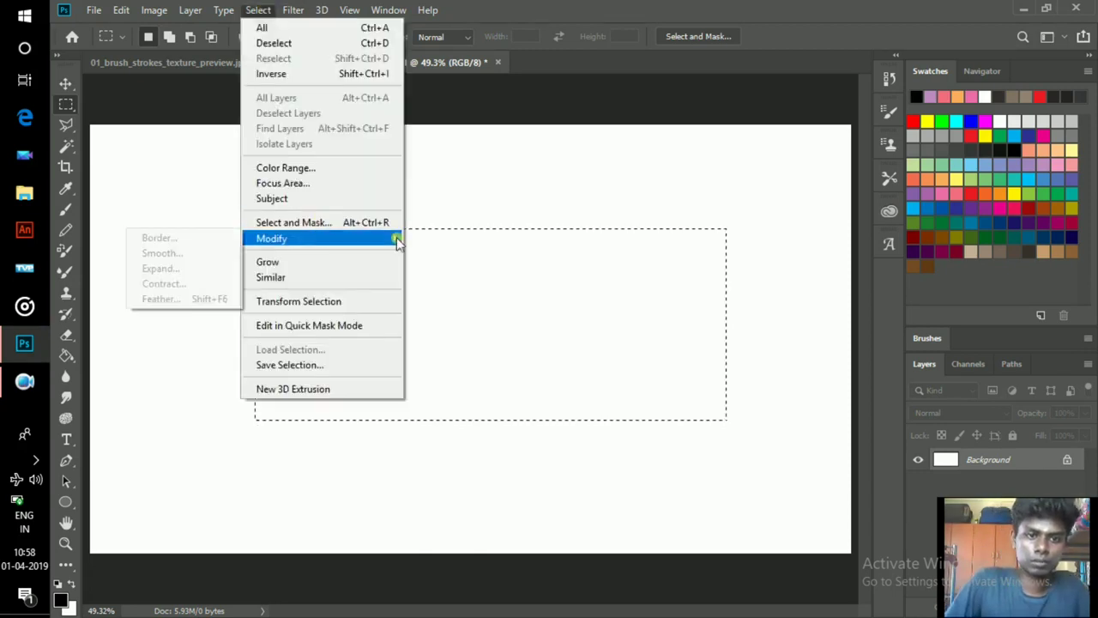
pyautogui.click(199, 299)
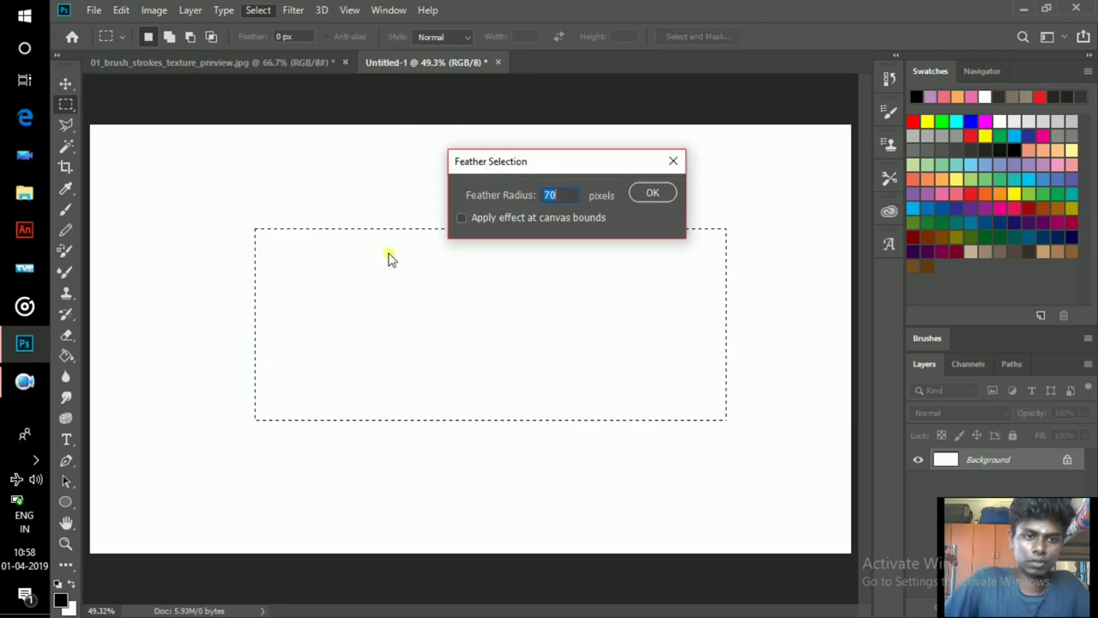
pyautogui.press('BackSpace')
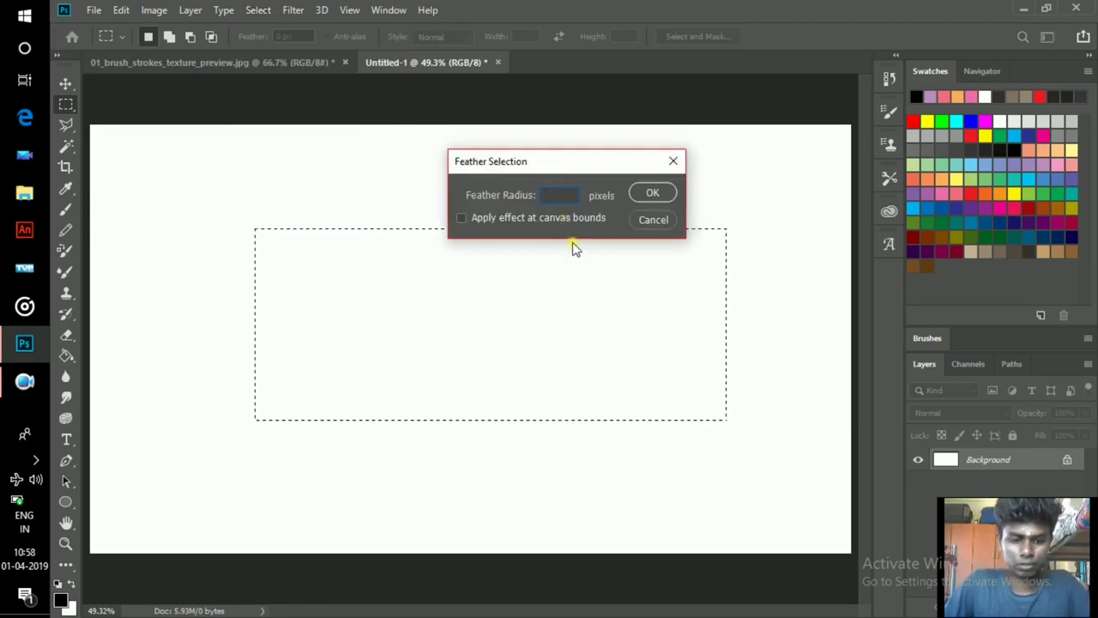
pyautogui.write('30')
pyautogui.click(650, 195)
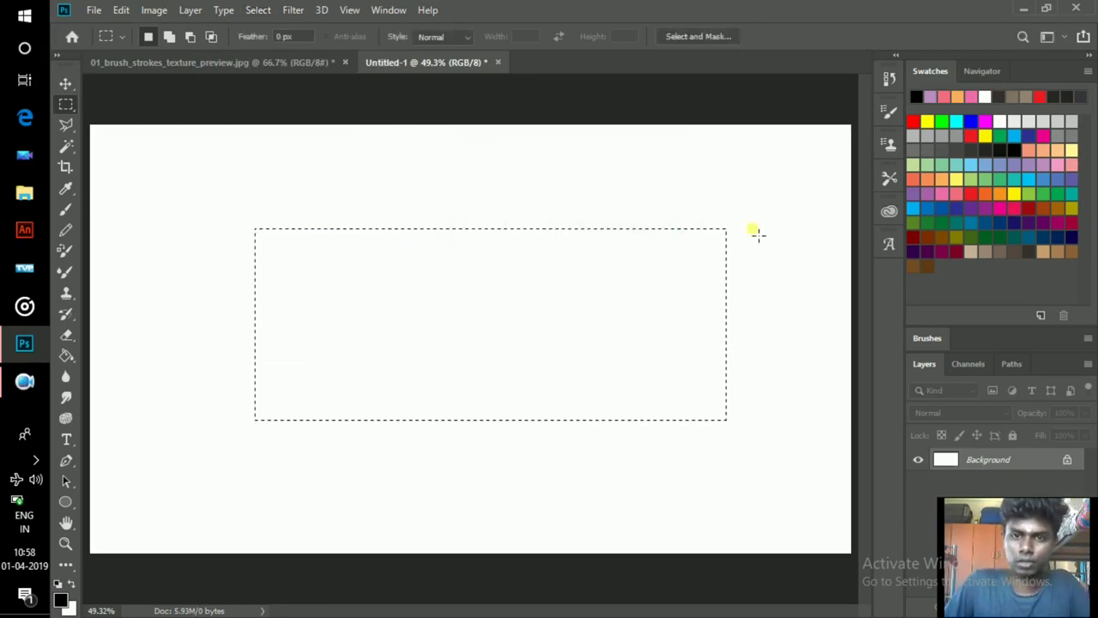
pyautogui.click(67, 355)
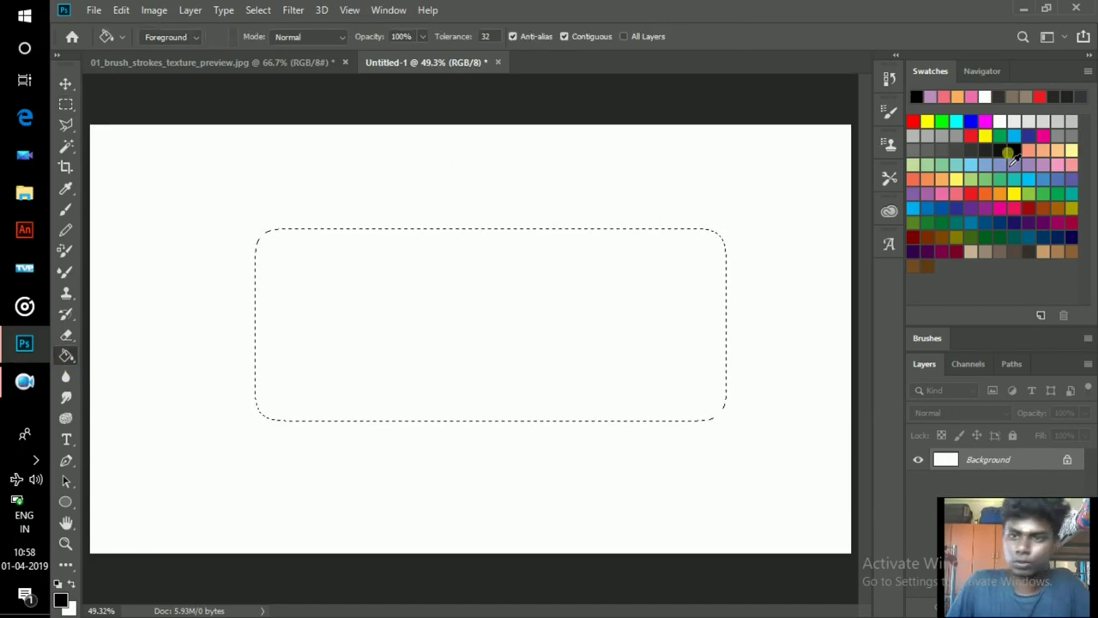
pyautogui.click(1004, 163)
pyautogui.click(607, 406)
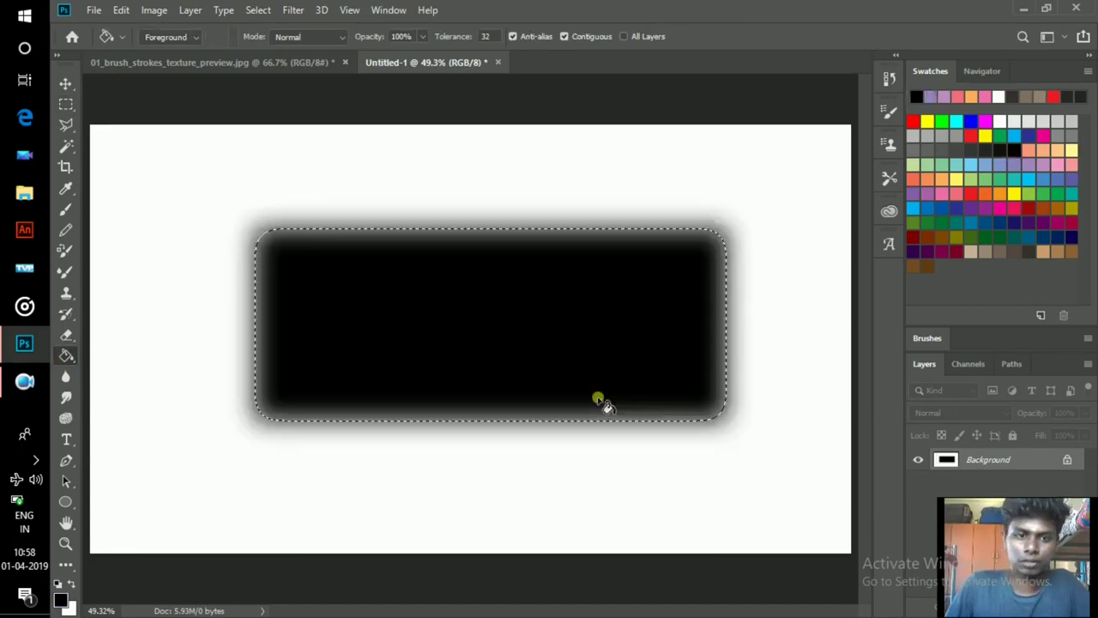
# - Erase four horizontal white streaks across the black box with a size-90 eraser
pyautogui.press('e')
pyautogui.press('[')
pyautogui.press('[')
pyautogui.press('[')
pyautogui.press('[')
pyautogui.press('[')
pyautogui.press('[')
pyautogui.press('[')
pyautogui.press('[')
pyautogui.press('[')
pyautogui.press('[')
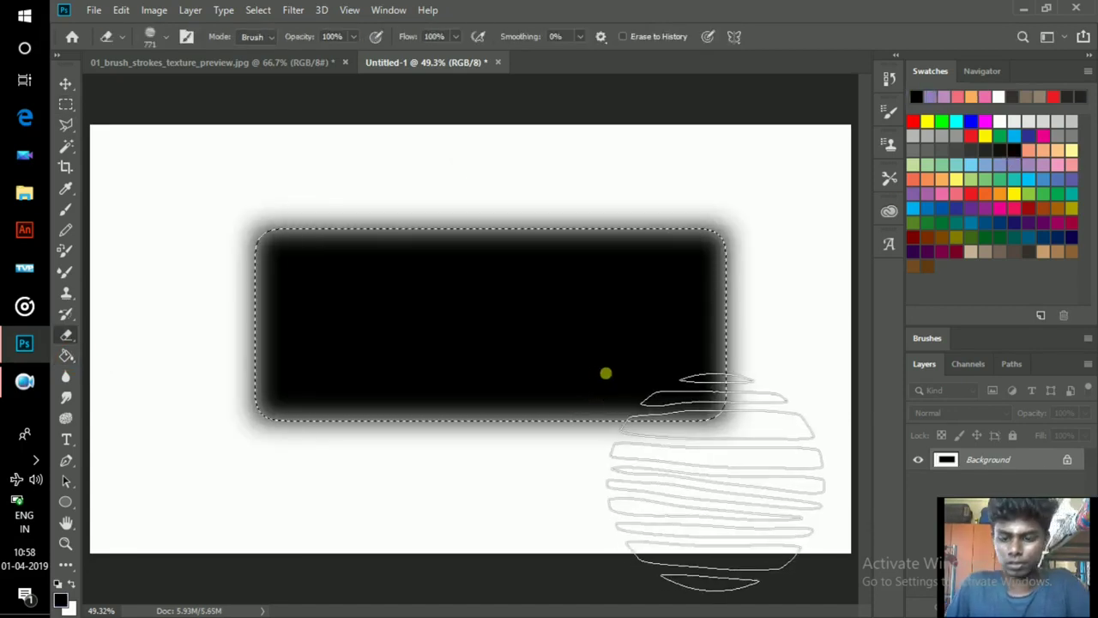
pyautogui.press(']')
pyautogui.press(']')
pyautogui.press(']')
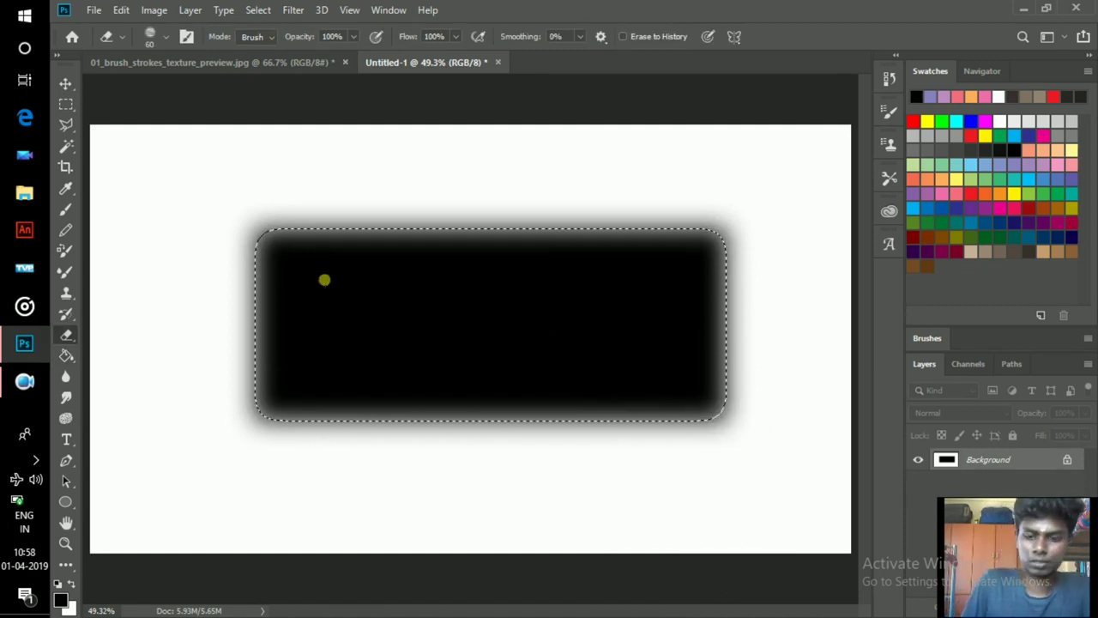
pyautogui.moveTo(252, 263)
pyautogui.mouseDown()
pyautogui.moveTo(325, 251)
pyautogui.moveTo(728, 255)
pyautogui.mouseUp()
pyautogui.moveTo(257, 285); pyautogui.dragTo(933, 297)
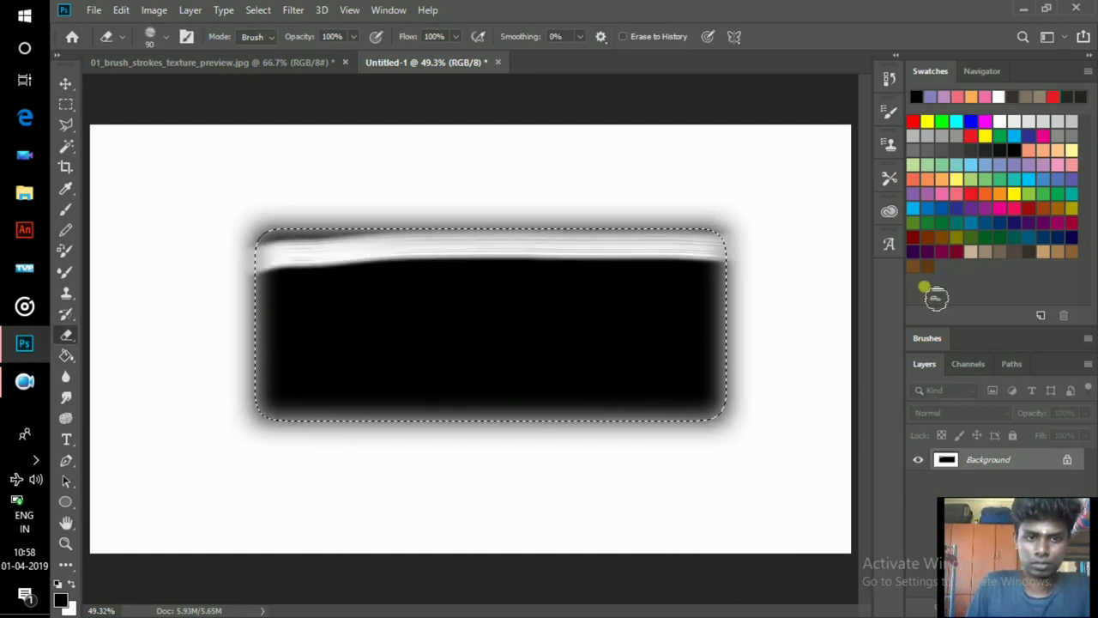
pyautogui.moveTo(257, 351); pyautogui.dragTo(860, 353)
pyautogui.moveTo(250, 390)
pyautogui.mouseDown()
pyautogui.moveTo(894, 393)
pyautogui.moveTo(735, 401)
pyautogui.mouseUp()
# - Define the striped rectangle as a new brush preset named Sampled Brush 1
pyautogui.press('v')
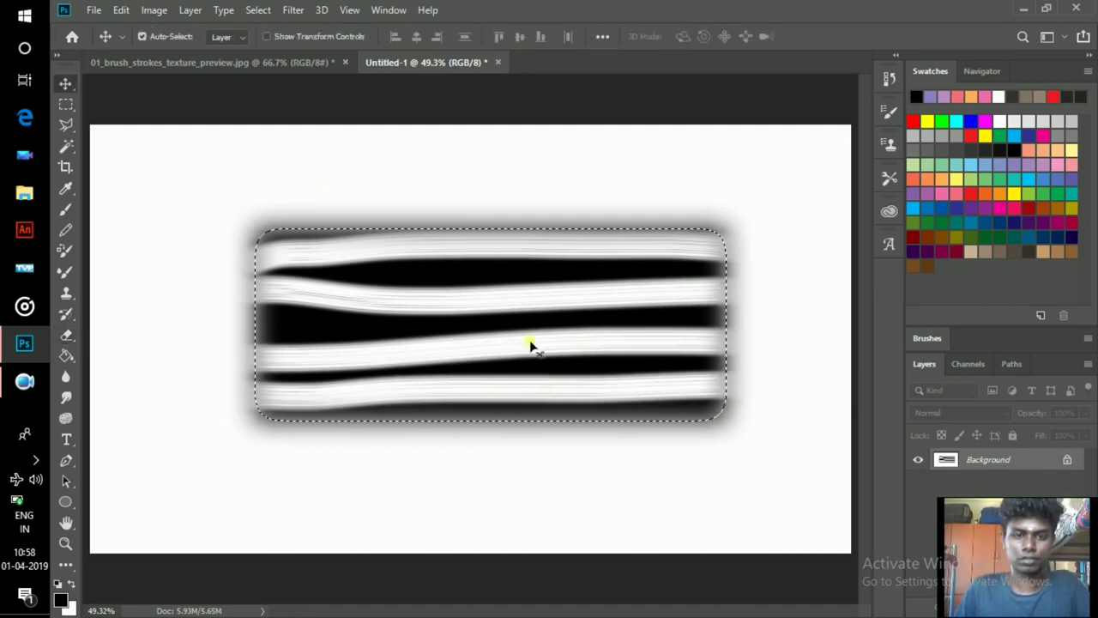
pyautogui.click(121, 9)
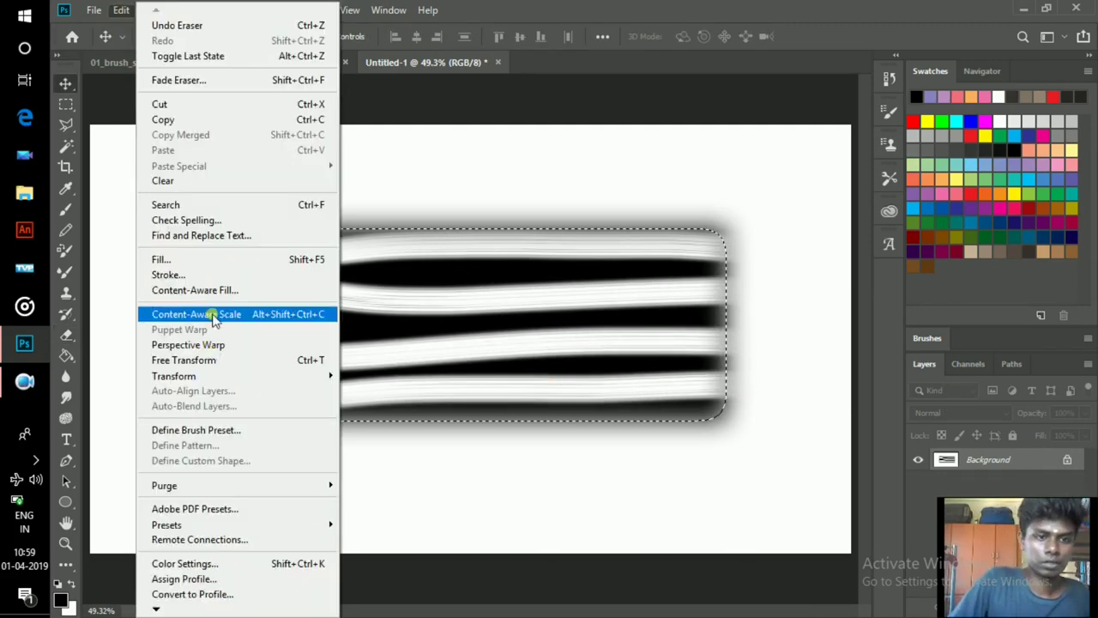
pyautogui.click(223, 430)
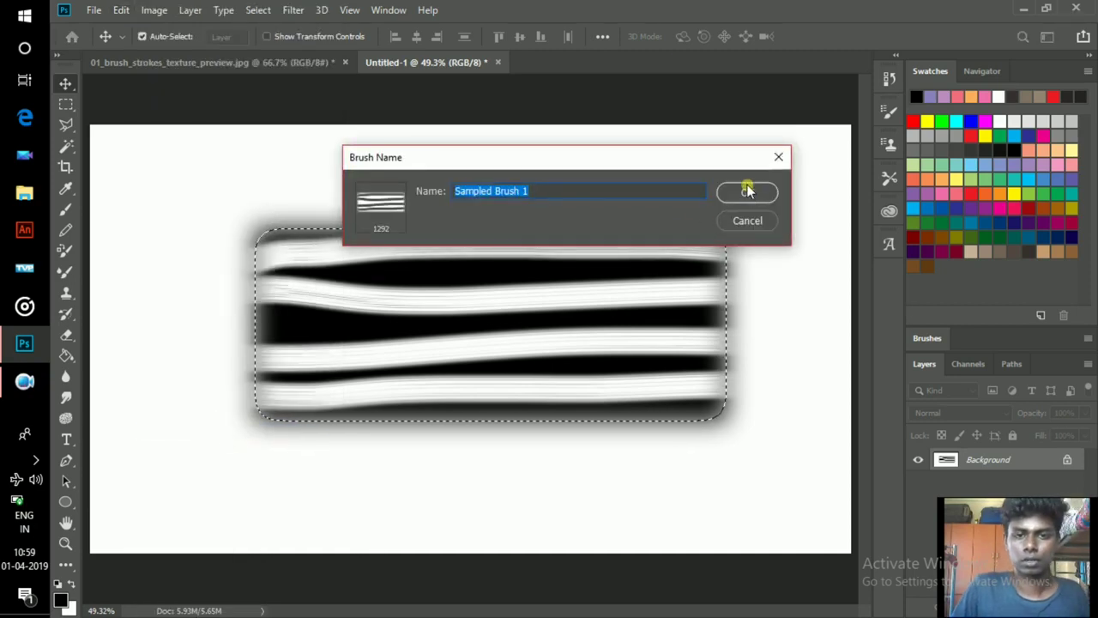
pyautogui.click(748, 194)
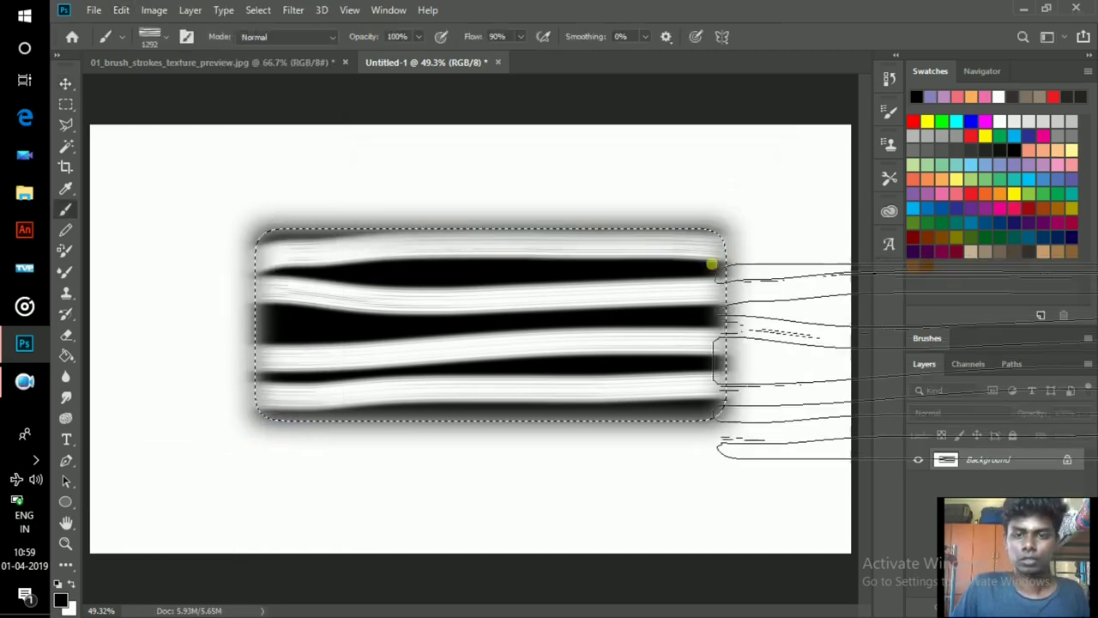
# - Deselect and paint a test stroke above the stripes with the new brush at size 200
pyautogui.press('ctrl')
pyautogui.hotkey('ctrl', 'd')
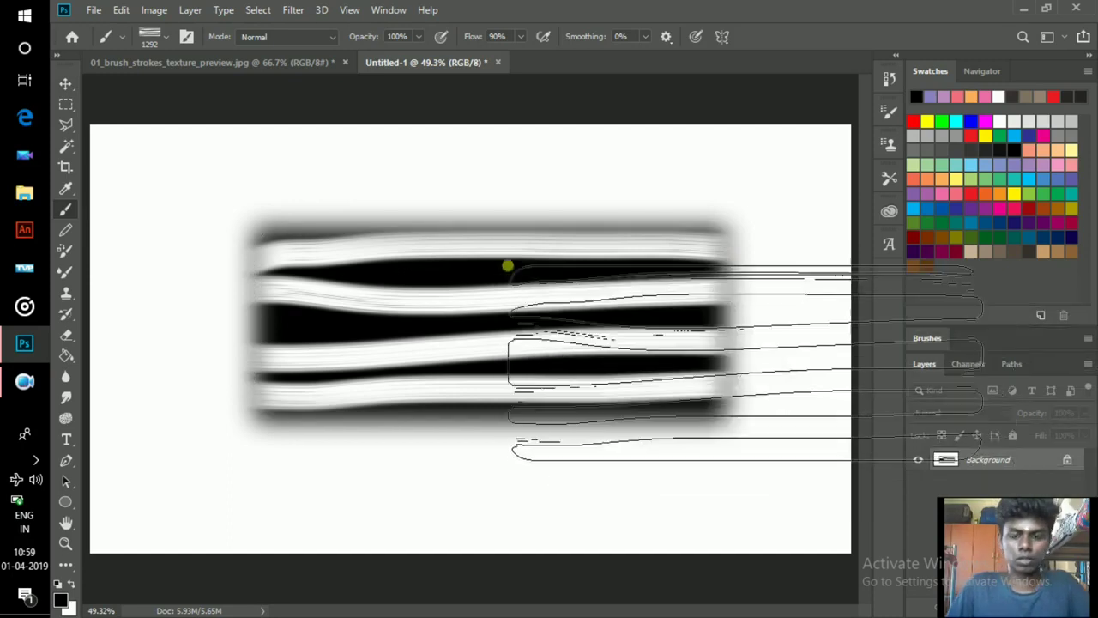
pyautogui.press('[')
pyautogui.press('[')
pyautogui.press('[')
pyautogui.press('[')
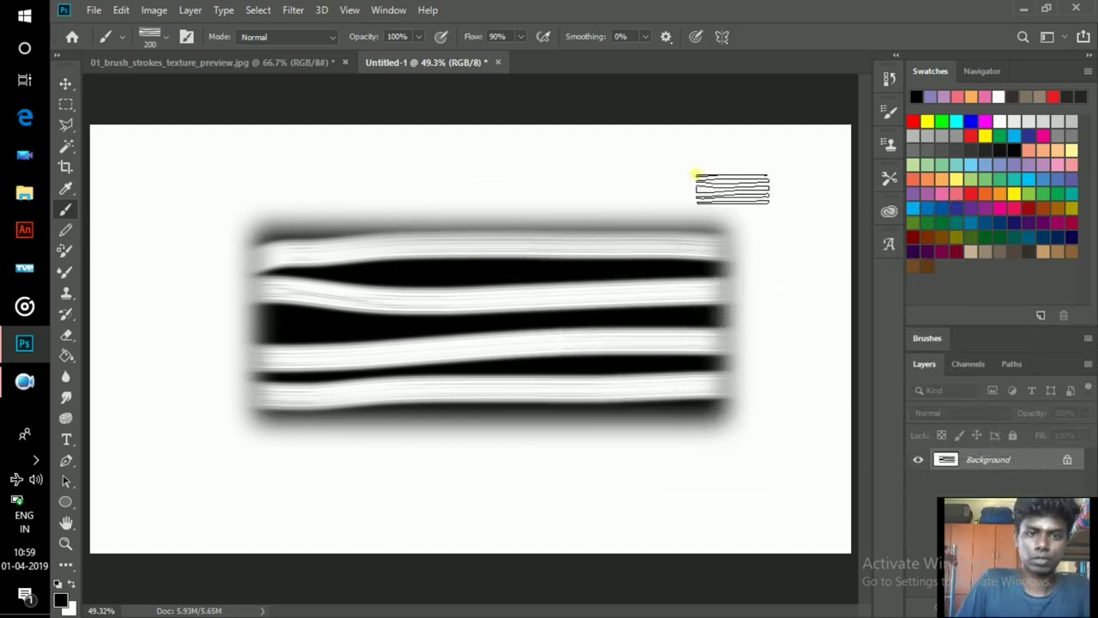
pyautogui.moveTo(342, 183); pyautogui.dragTo(694, 197)
pyautogui.moveTo(656, 229); pyautogui.dragTo(704, 211)
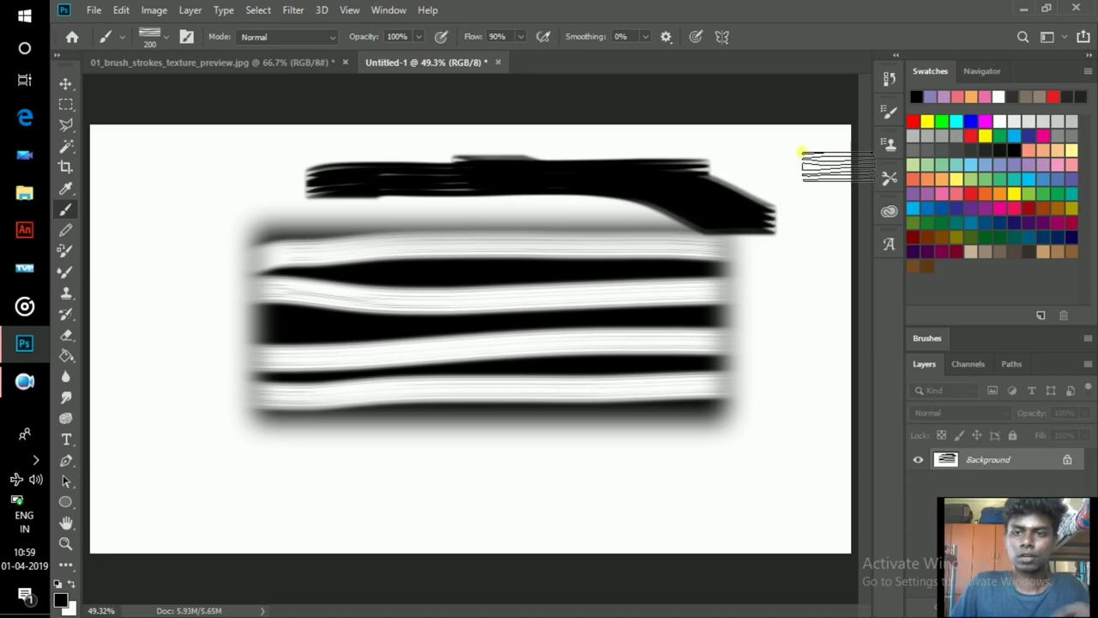
pyautogui.click(388, 10)
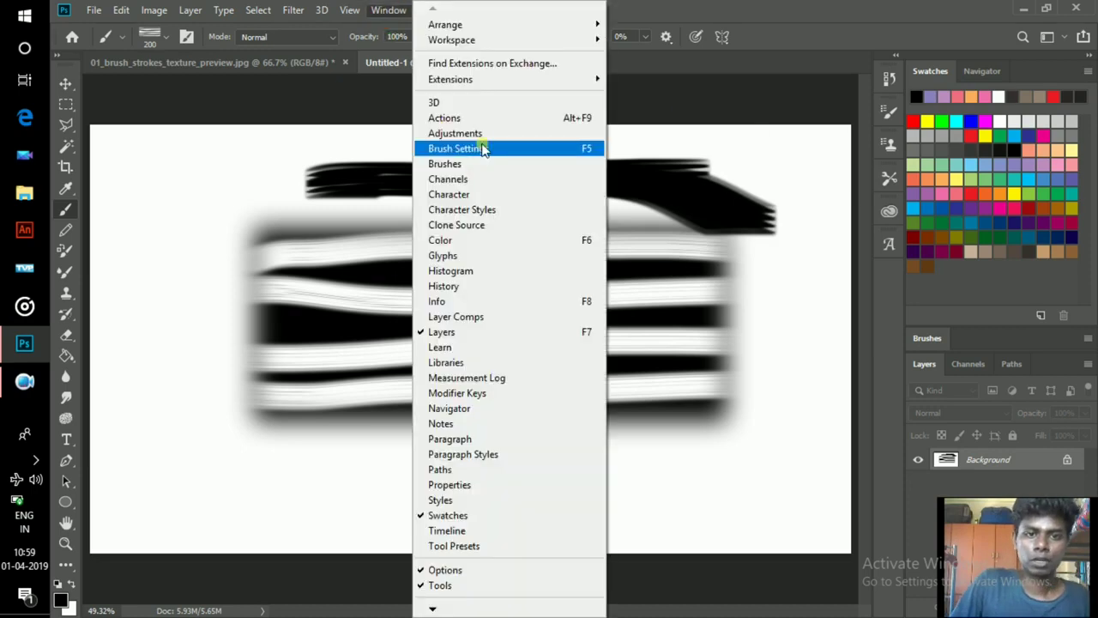
# - Enable Shape Dynamics with Angle Control set to Direction, and enable Transfer
pyautogui.click(483, 149)
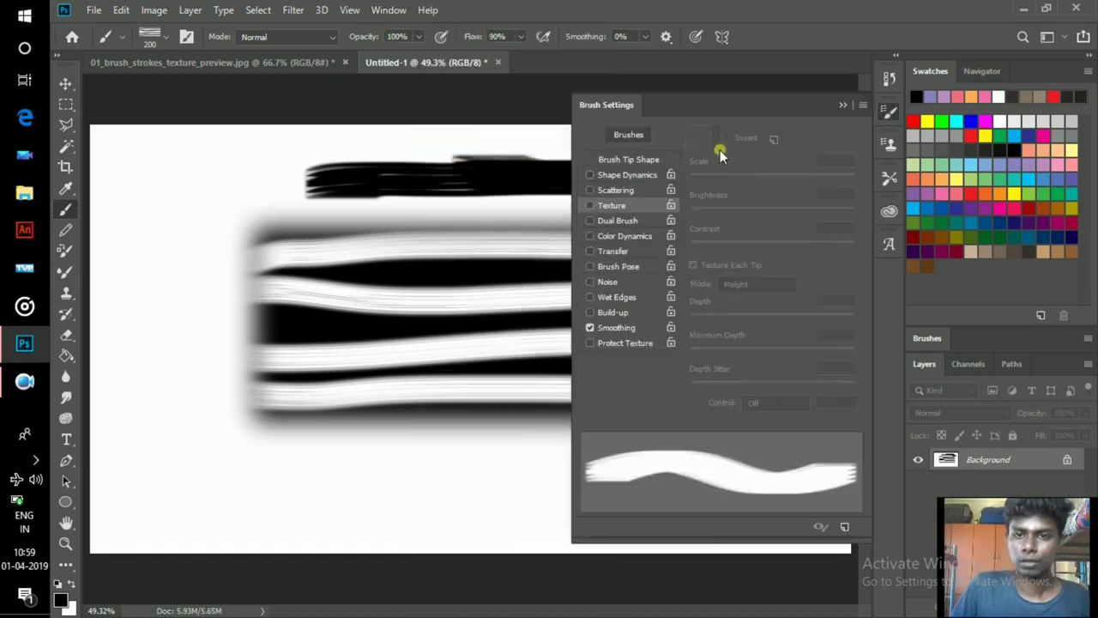
pyautogui.click(622, 175)
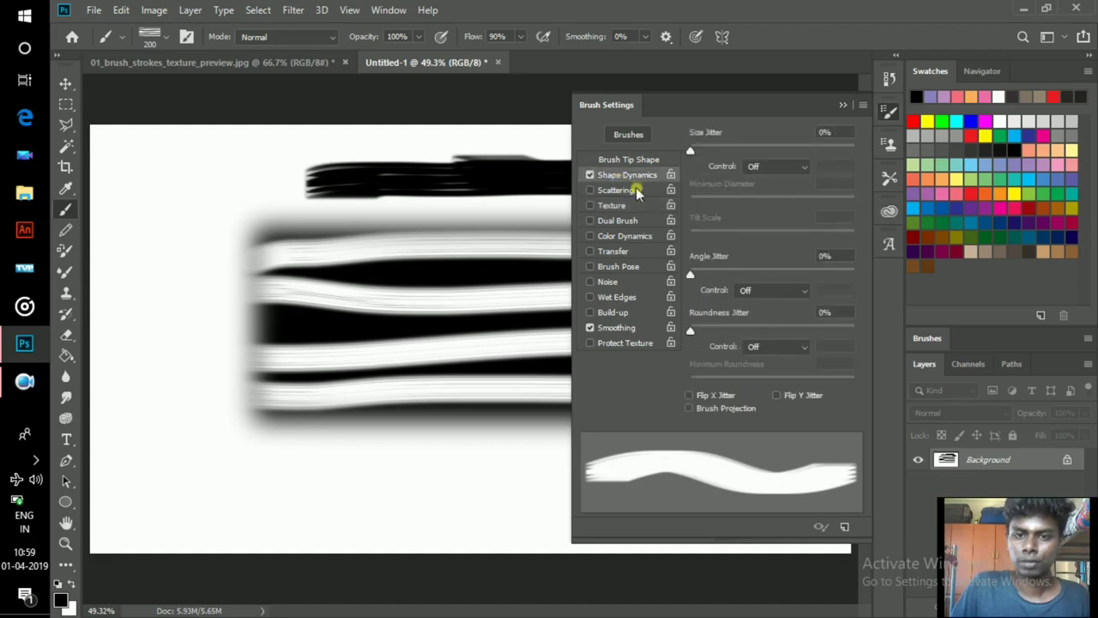
pyautogui.click(781, 290)
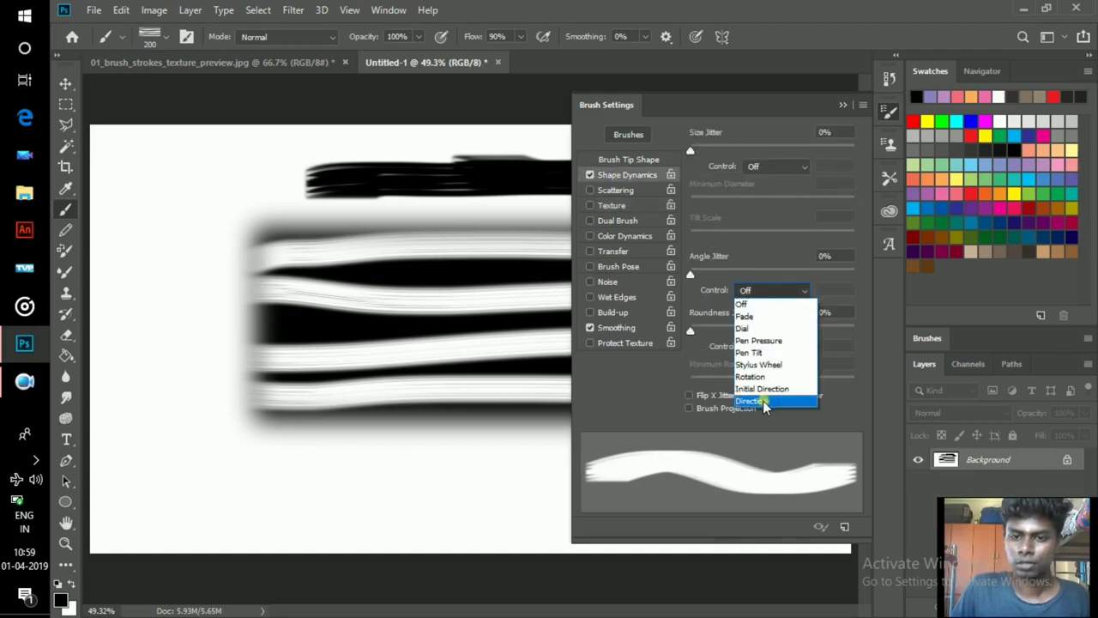
pyautogui.click(765, 401)
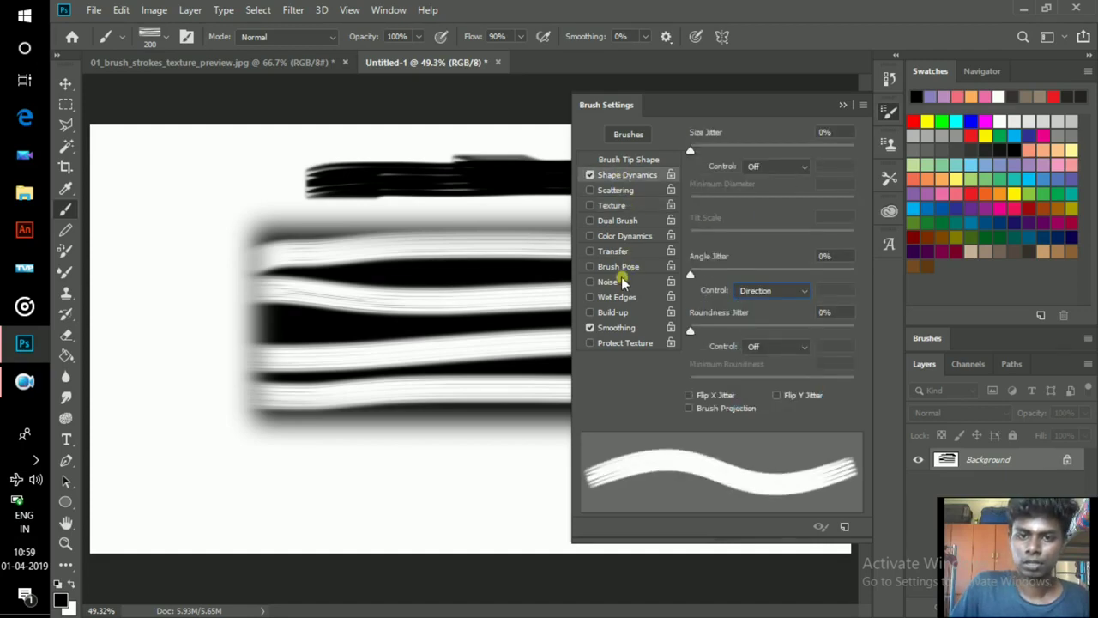
pyautogui.click(621, 251)
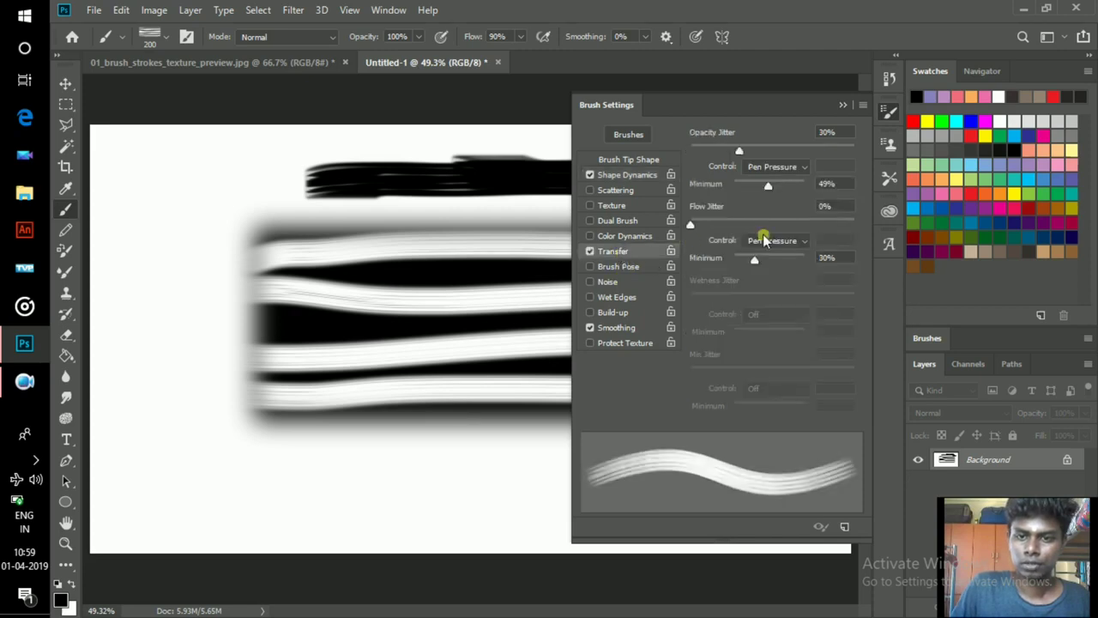
# - Add a pattern Texture in Linear Burn mode, then clear the canvas to white
pyautogui.click(625, 207)
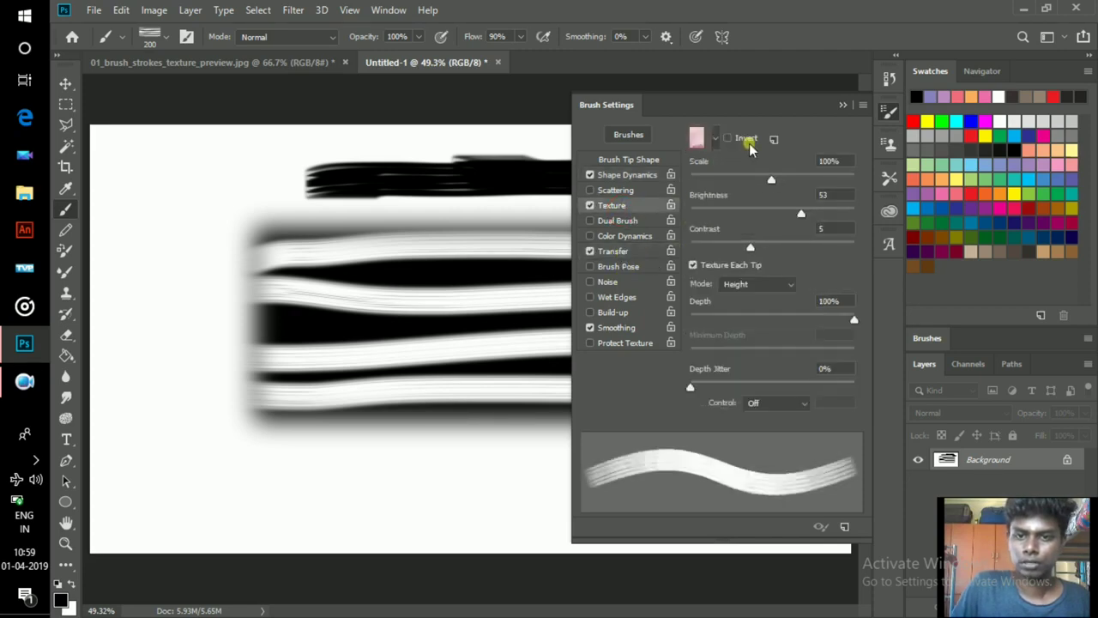
pyautogui.click(715, 139)
pyautogui.click(868, 258)
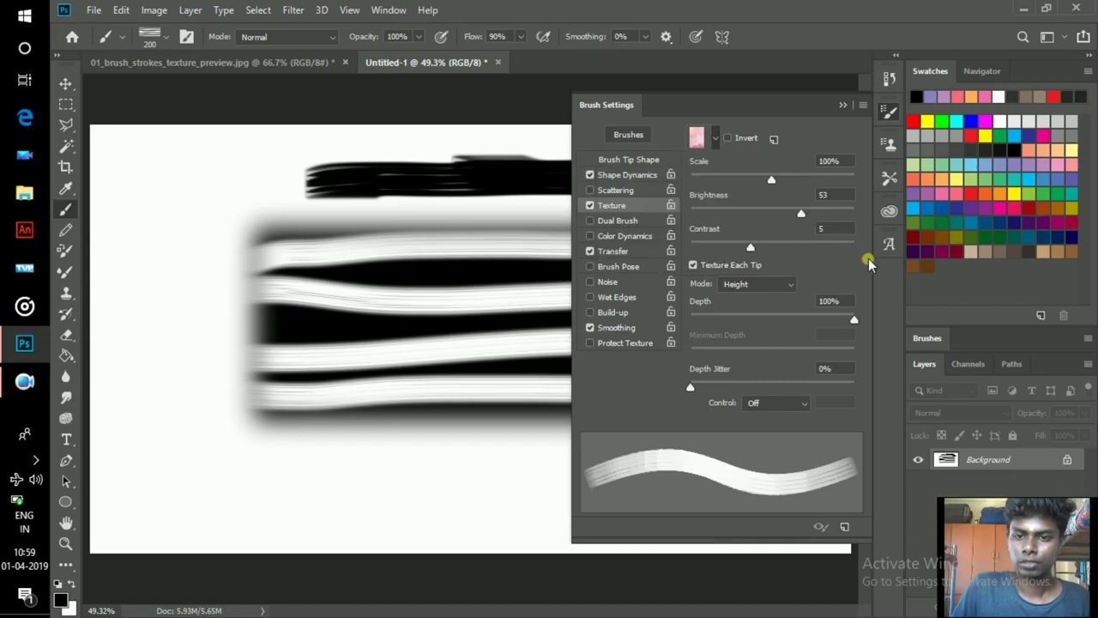
pyautogui.click(785, 284)
pyautogui.click(768, 370)
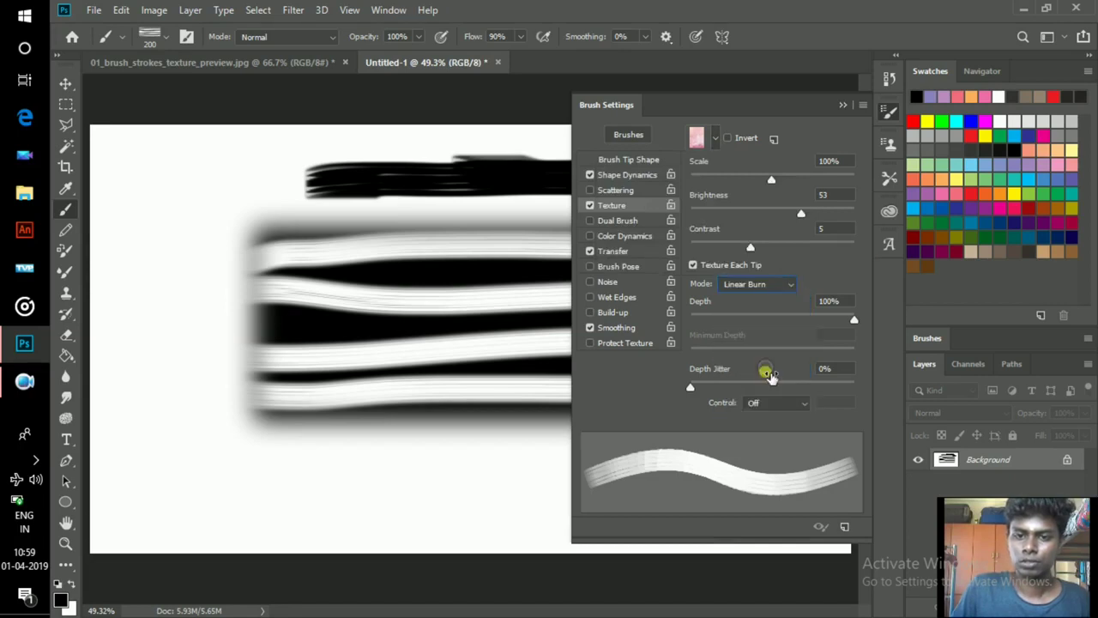
pyautogui.click(840, 104)
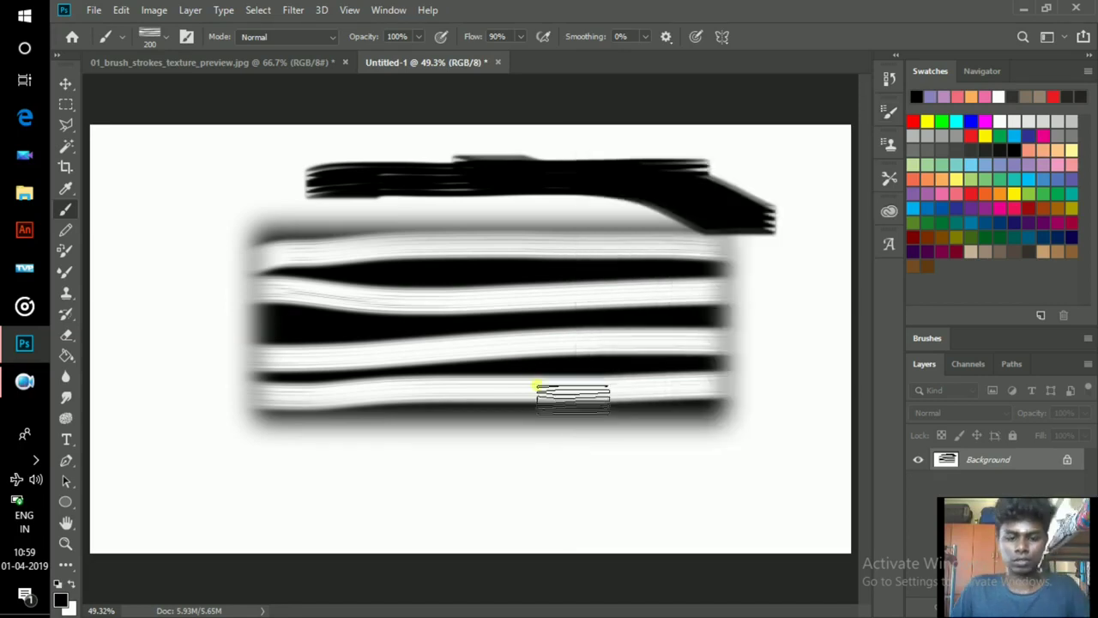
pyautogui.hotkey('ctrl', 'BackSpace')
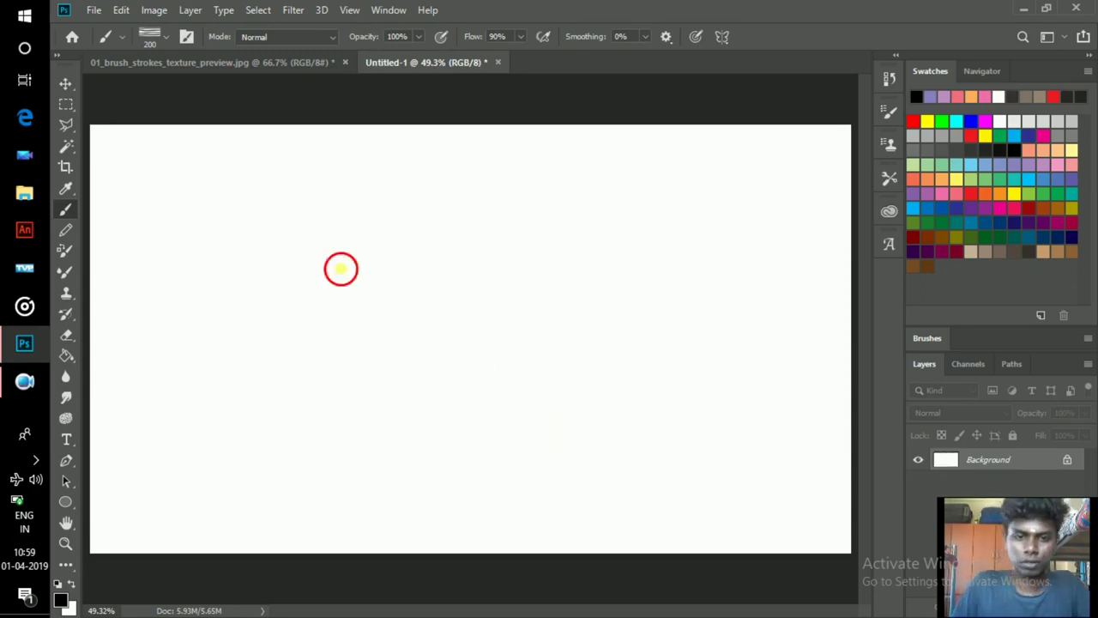
# - Paint three crosshatched test strokes (a curved band, one below, a loop right), then reopen Brush Settings
pyautogui.moveTo(283, 343); pyautogui.dragTo(505, 271)
pyautogui.moveTo(468, 344)
pyautogui.mouseDown()
pyautogui.moveTo(571, 312)
pyautogui.moveTo(571, 335)
pyautogui.moveTo(627, 360)
pyautogui.mouseUp()
pyautogui.moveTo(643, 283)
pyautogui.mouseDown()
pyautogui.moveTo(709, 307)
pyautogui.moveTo(653, 321)
pyautogui.moveTo(702, 289)
pyautogui.mouseUp()
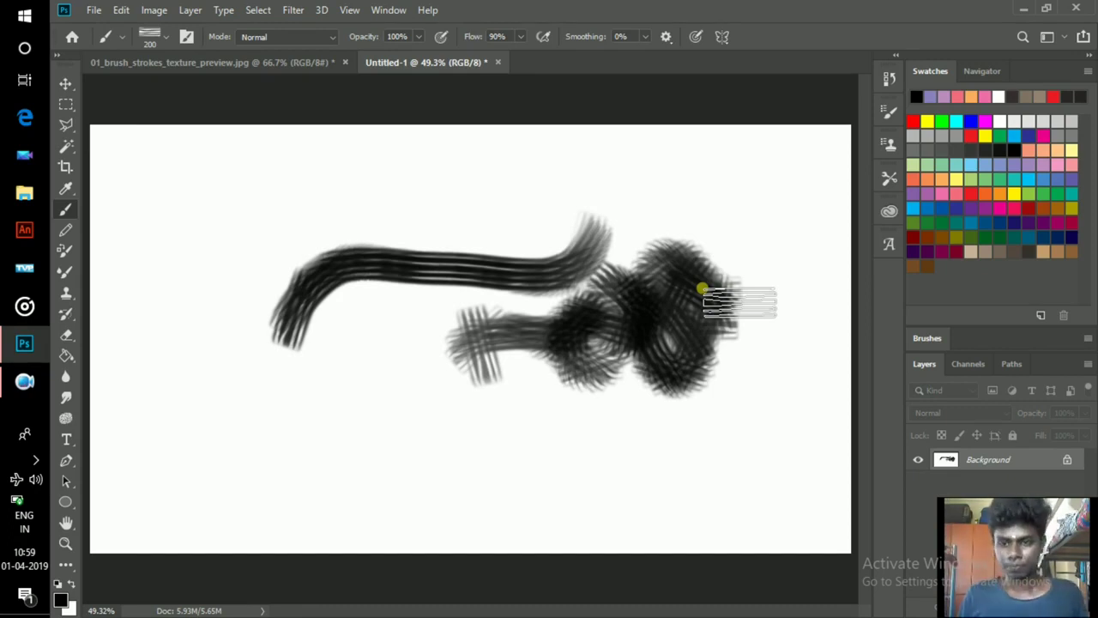
pyautogui.click(890, 110)
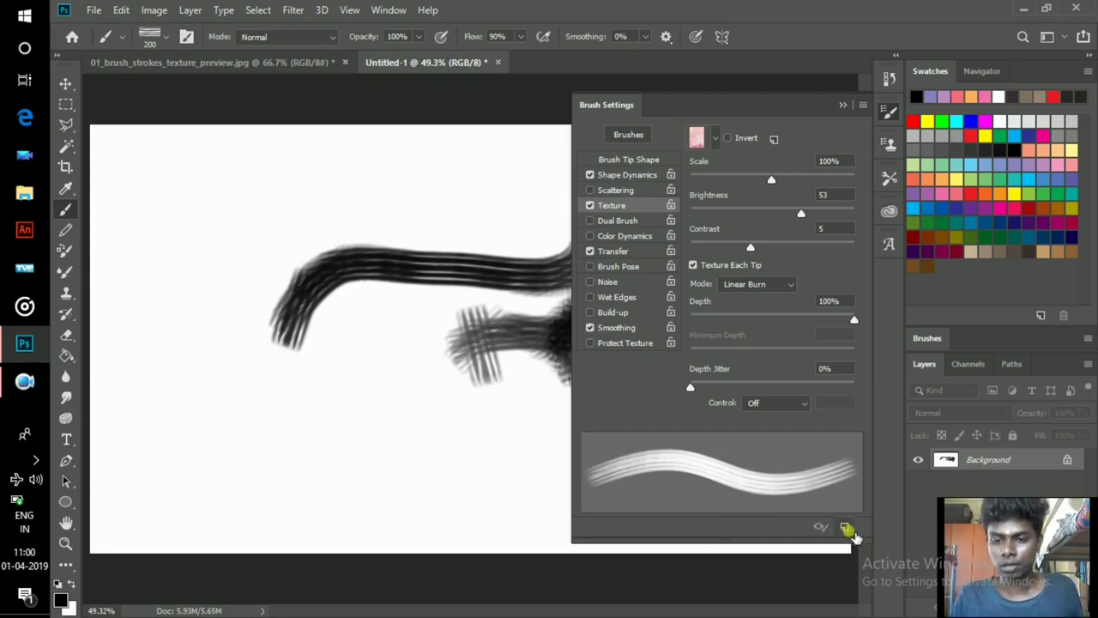
# - Save the textured streaked brush as a new brush preset, replacing the default name
pyautogui.click(845, 529)
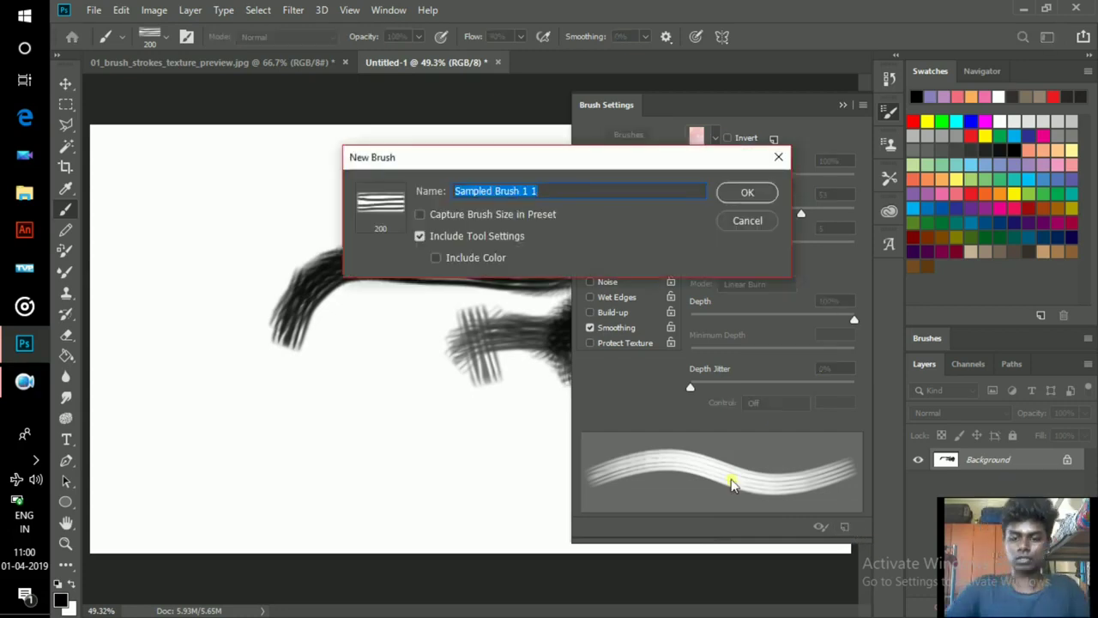
pyautogui.press('BackSpace')
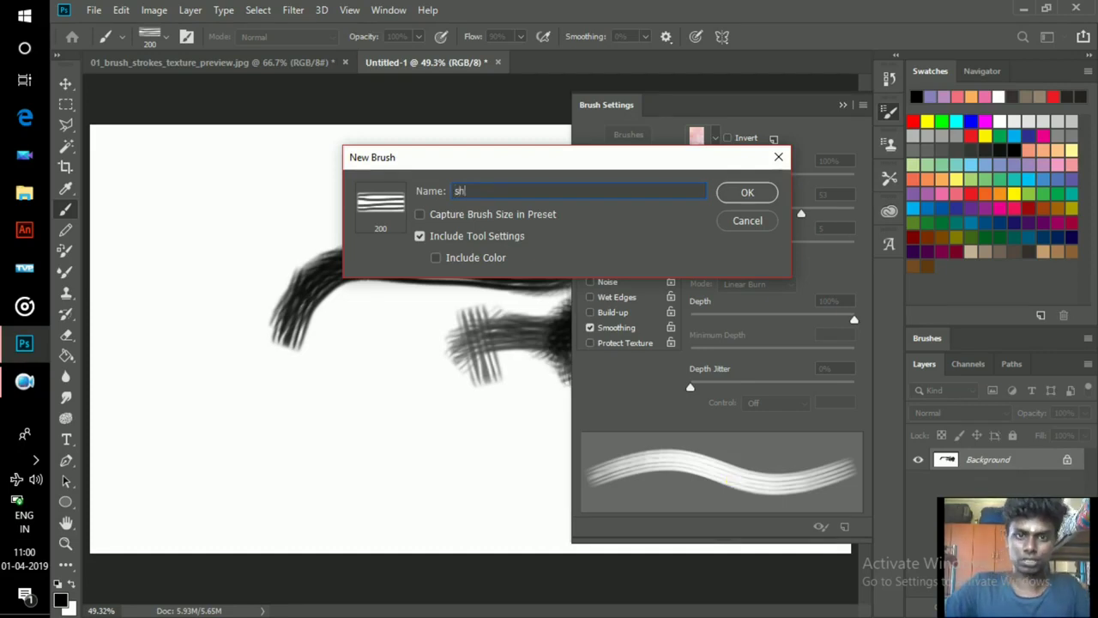
pyautogui.click(747, 190)
pyautogui.click(841, 105)
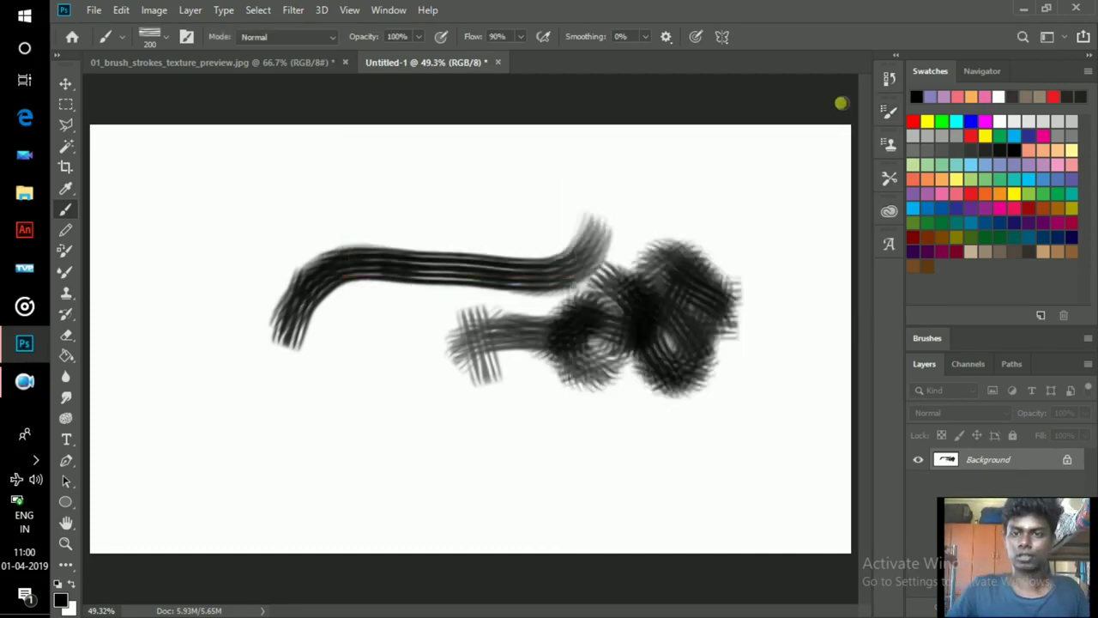